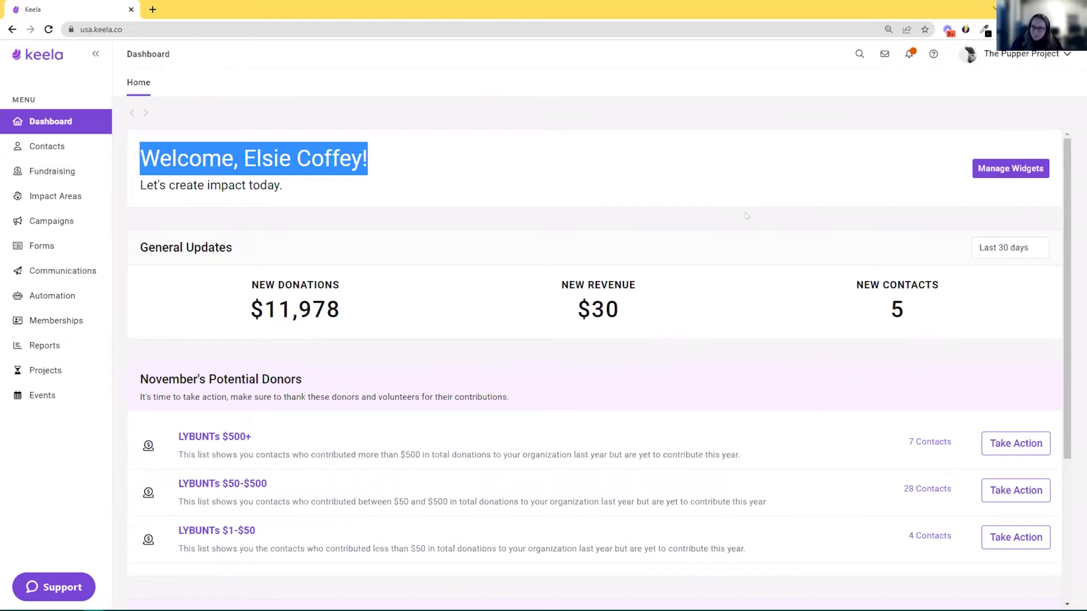
Open the interactions page of the volunteer contact with $420 in total donations, enlarging the display to 150%.
left_click(46, 148)
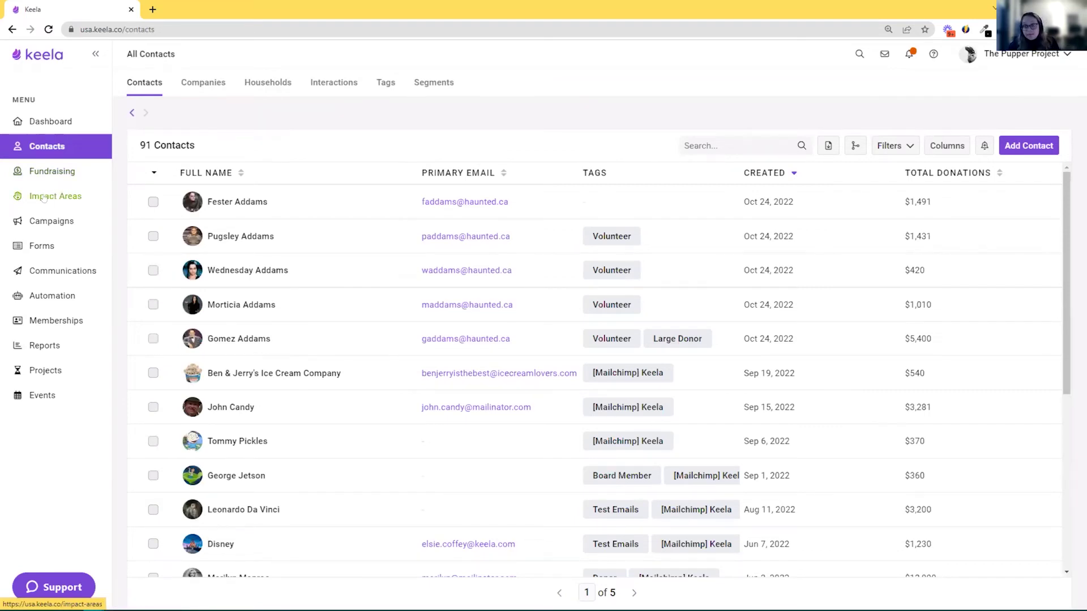
left_click(232, 271)
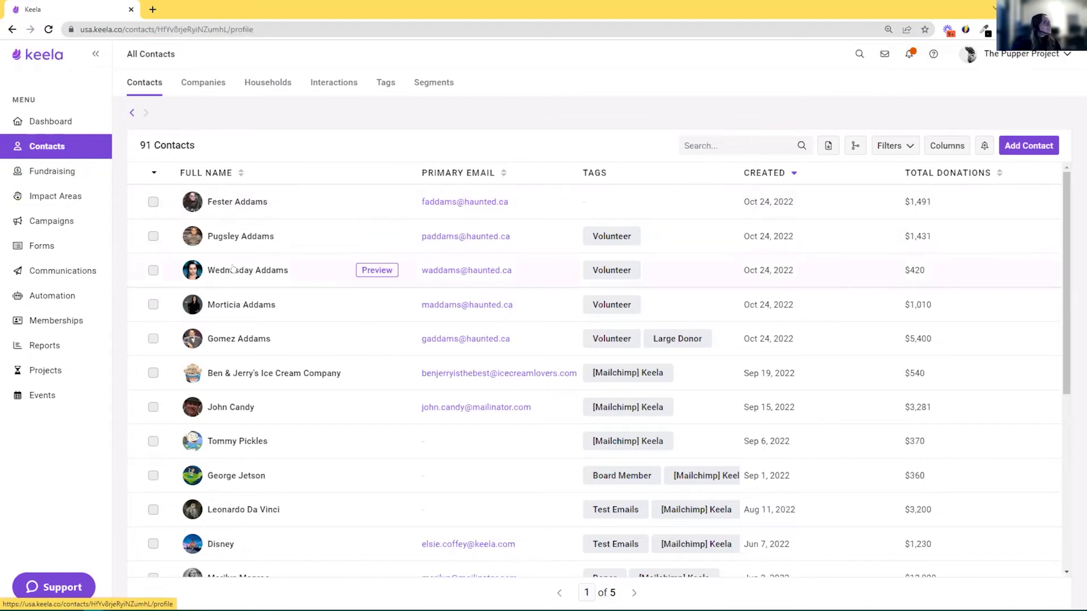
key("ctrl+plus")
key("ctrl+plus")
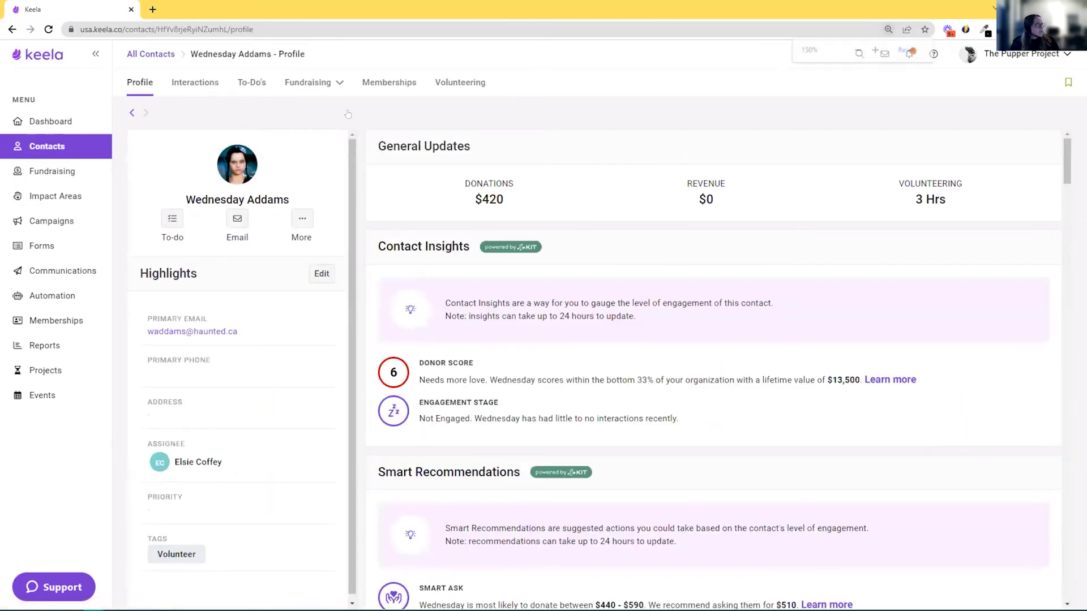
left_click(261, 97)
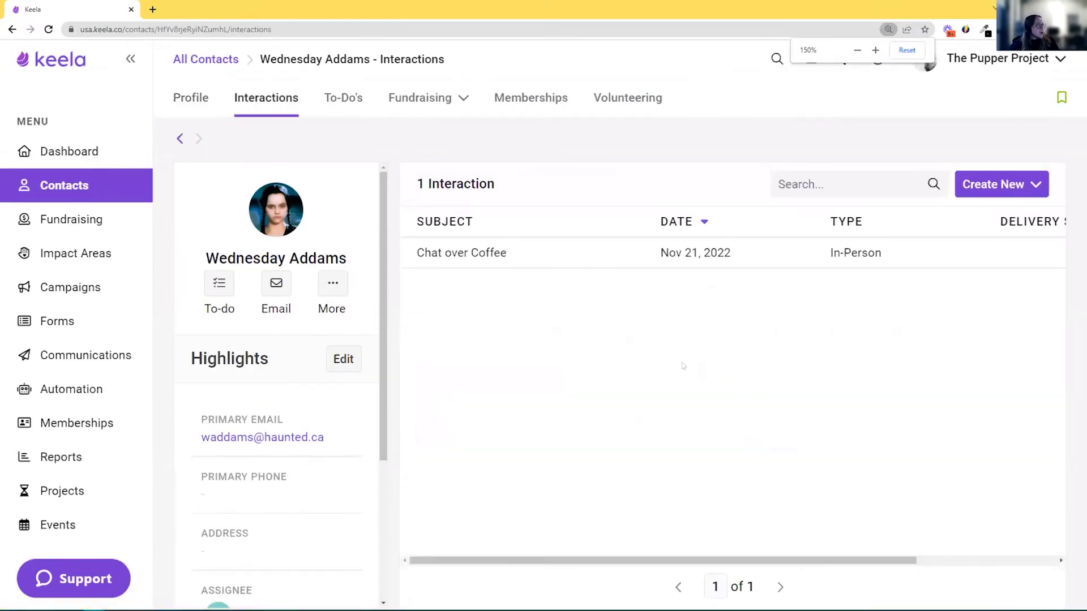
key("ctrl+plus")
key("ctrl+minus")
Start a new interaction for the contact and set its type to Video Conference.
left_click(1001, 184)
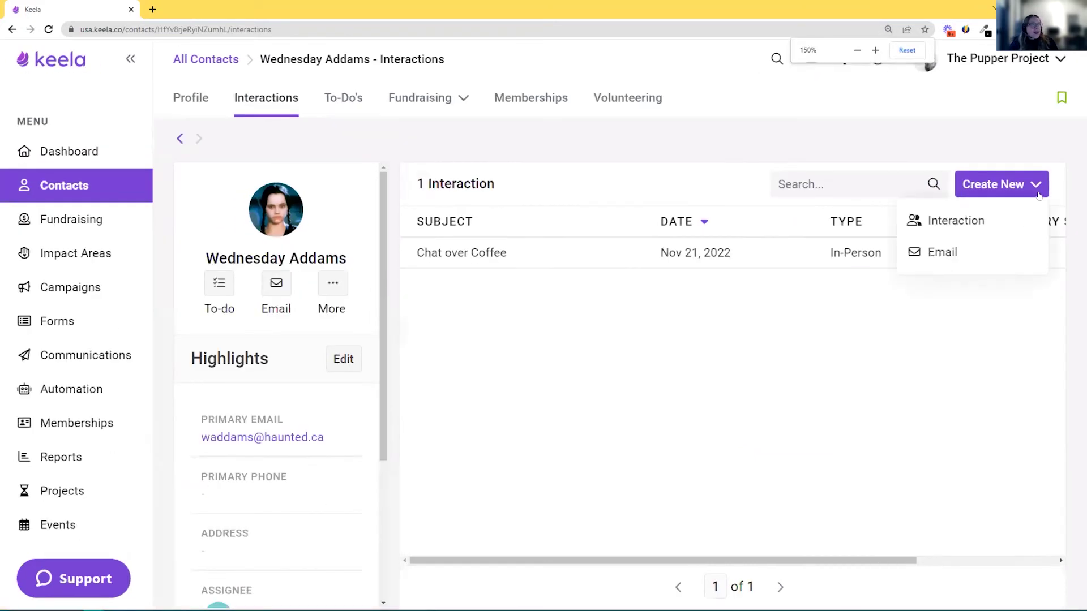
left_click(976, 220)
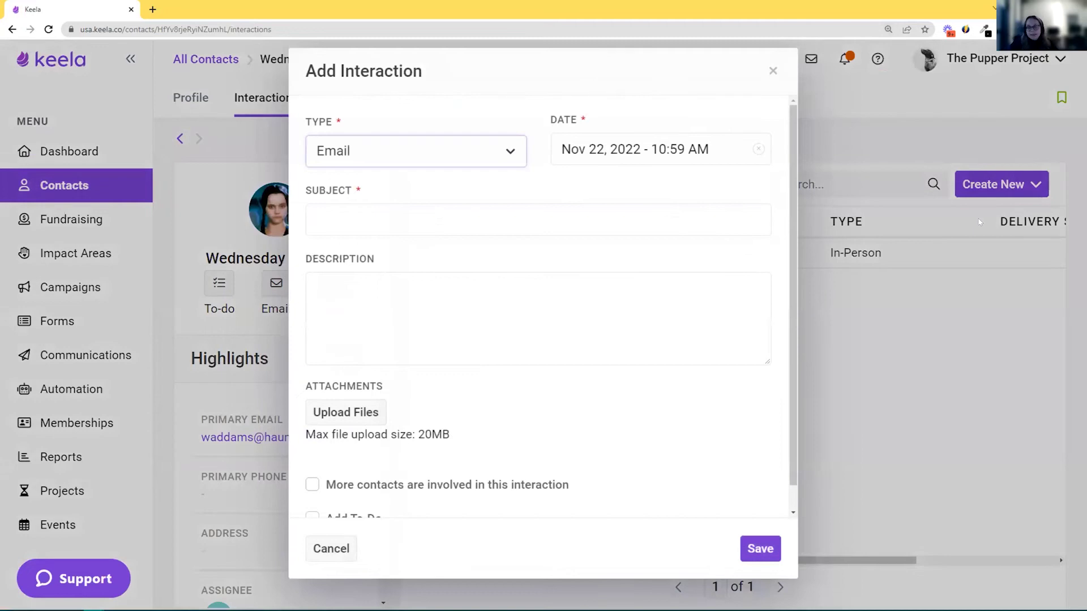
left_click(430, 160)
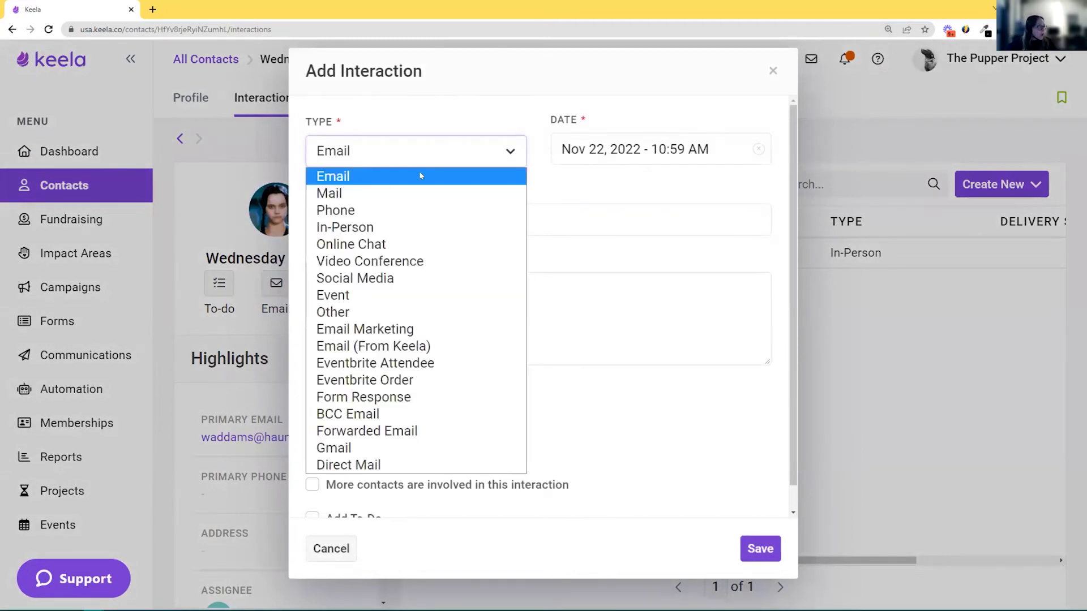
left_click(401, 261)
left_click(623, 133)
key("Tab")
left_click(458, 280)
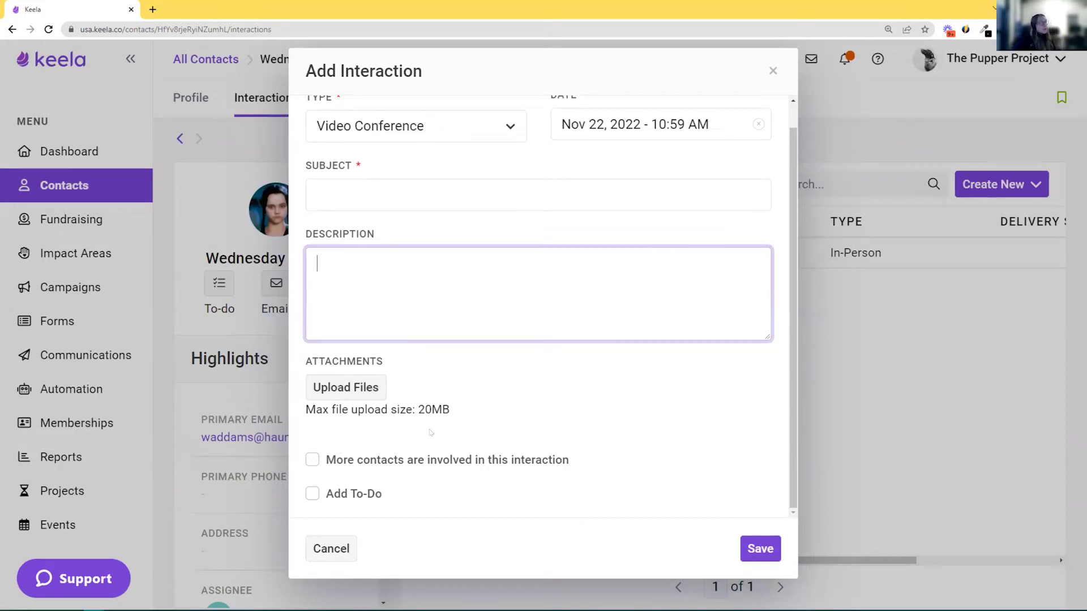
Mark the interaction as involving more contacts and add the four other contacts who share this contact's surname.
left_click(343, 460)
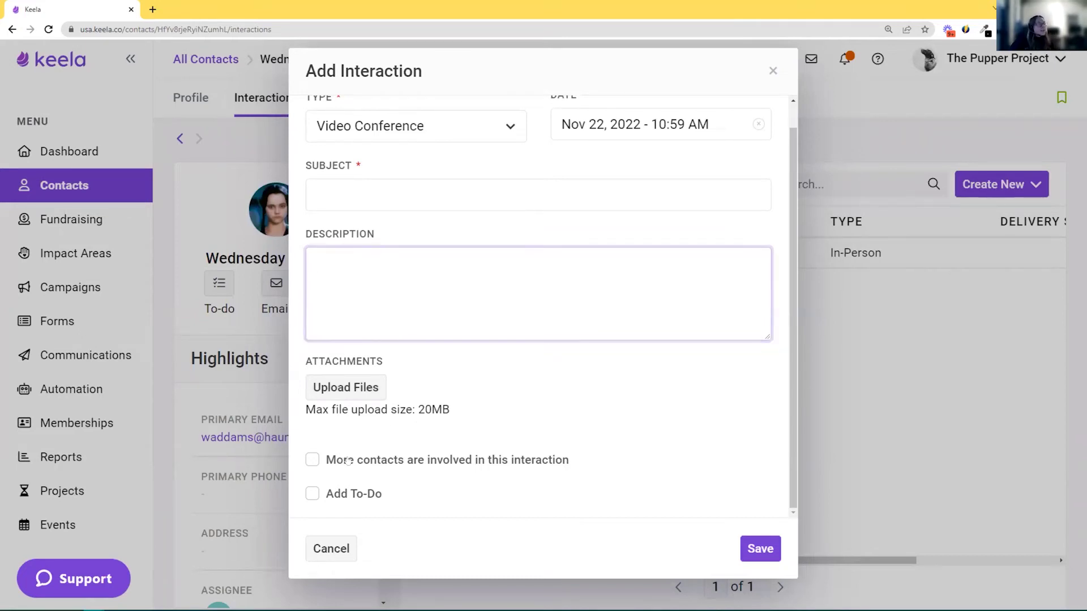
scroll(391, 424, "down", 2)
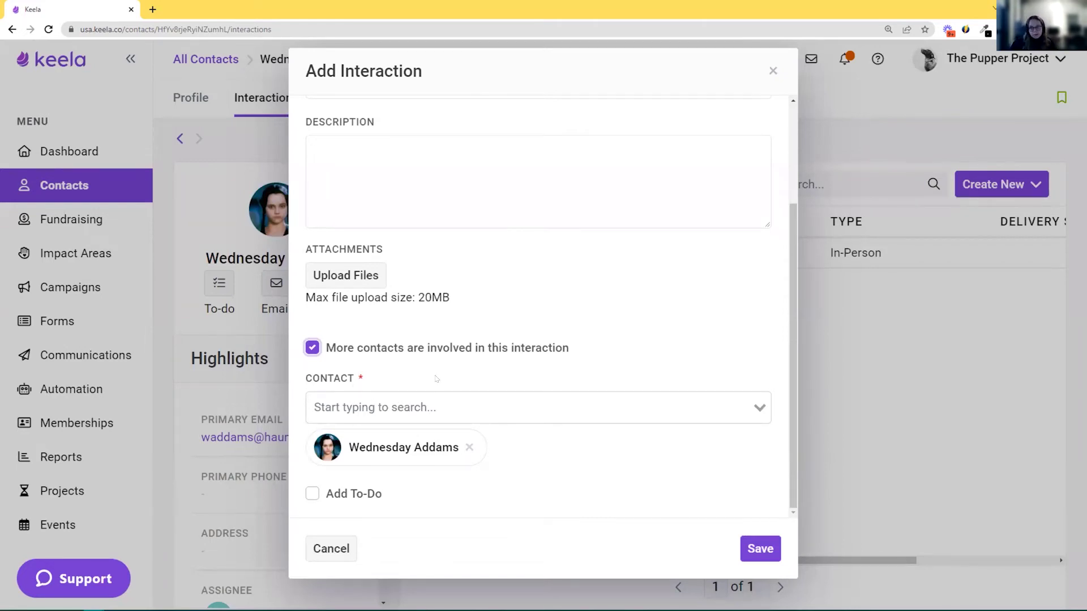
scroll(331, 207, "up", 2)
scroll(334, 212, "down", 2)
left_click(407, 407)
left_click(413, 446)
left_click(486, 408)
left_click(377, 463)
left_click(424, 407)
left_click(376, 439)
left_click(351, 407)
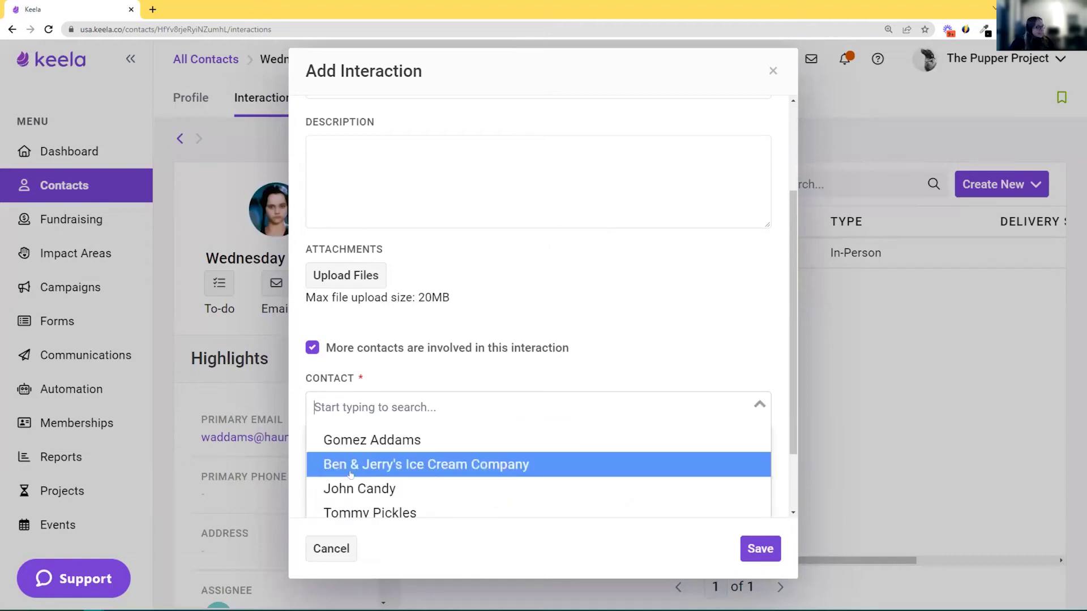
left_click(372, 440)
scroll(647, 439, "down", 2)
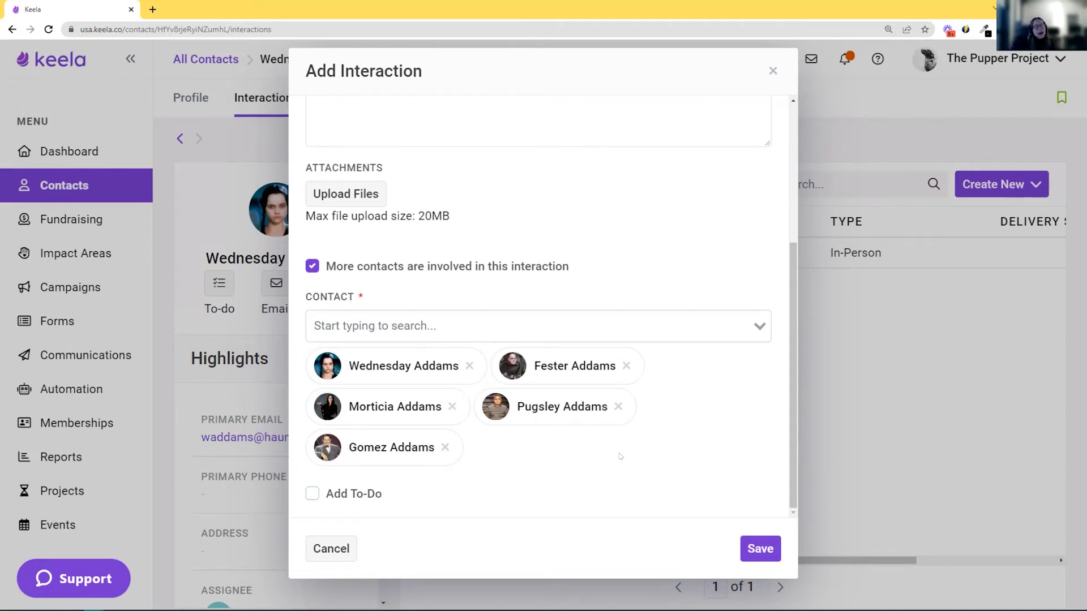
Add a to-do to the interaction titled "Circle back for another video conference".
left_click(363, 497)
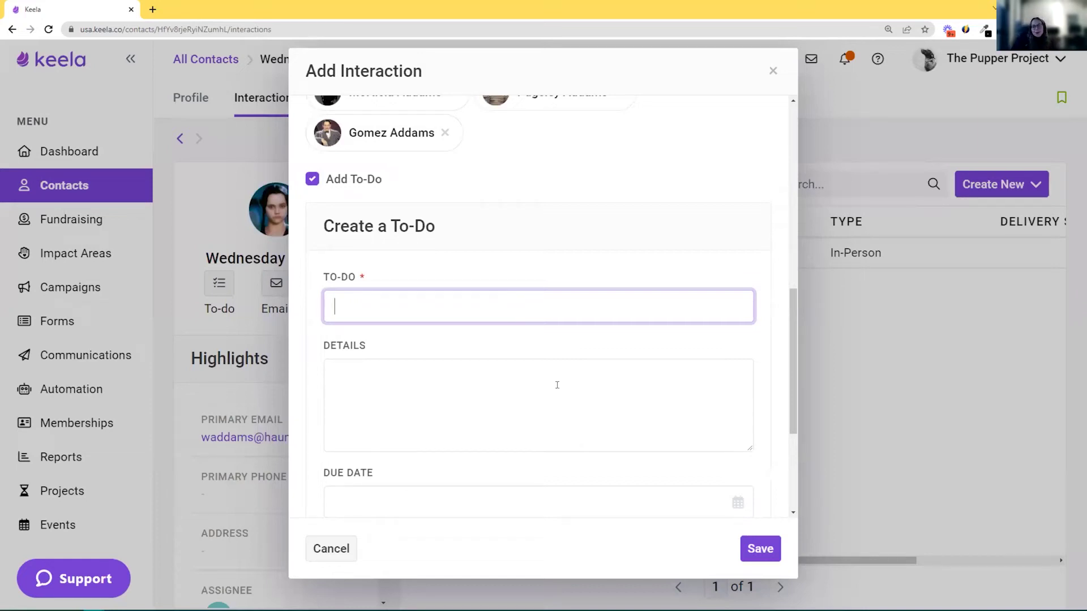
scroll(560, 391, "down", 3)
scroll(576, 406, "up", 1)
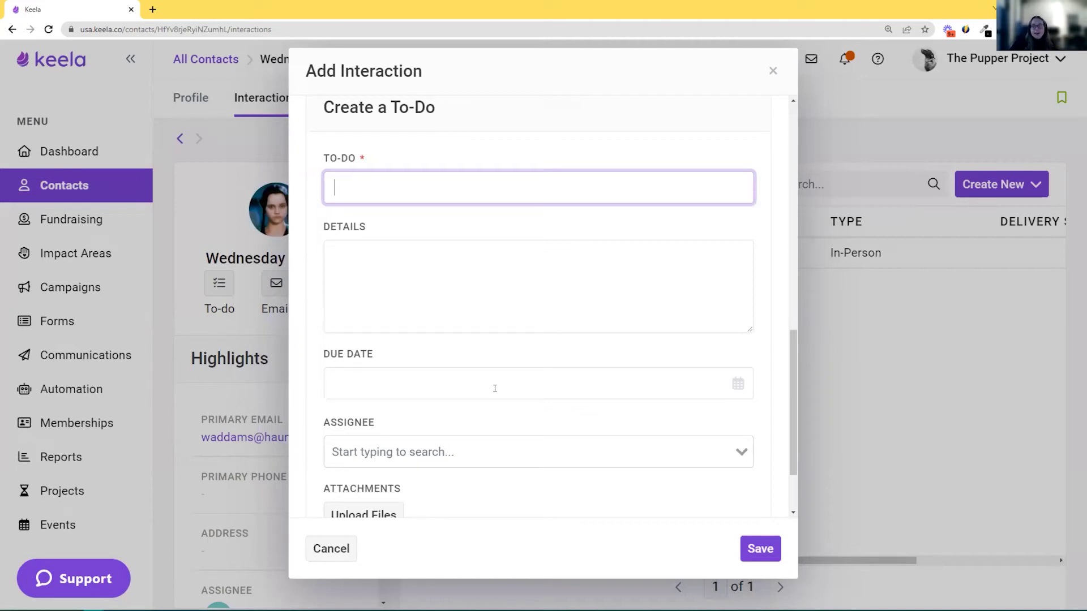
type("Circle back for")
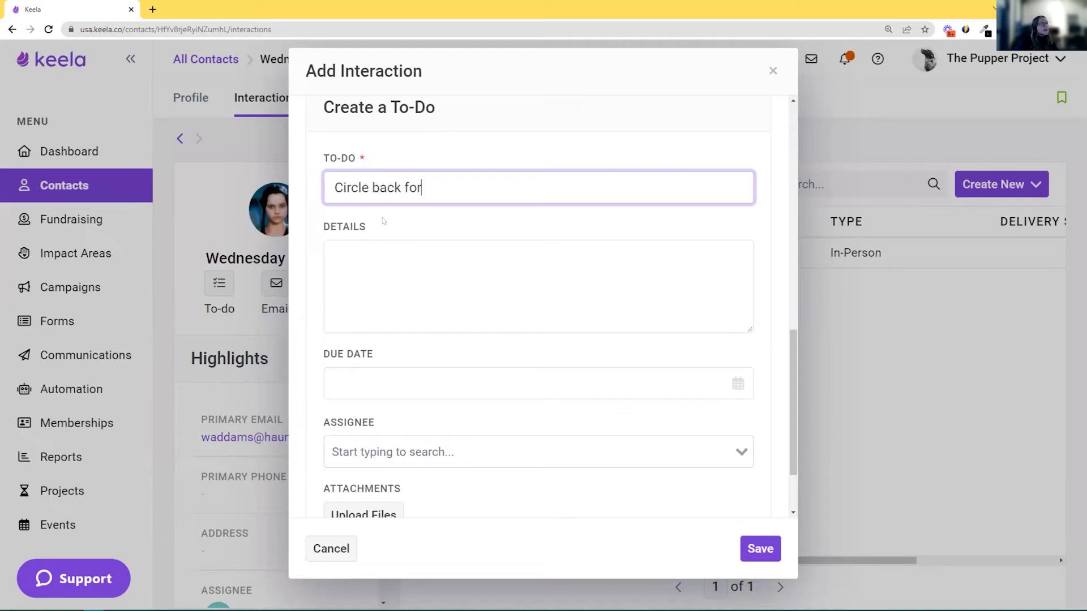
type(" another video ")
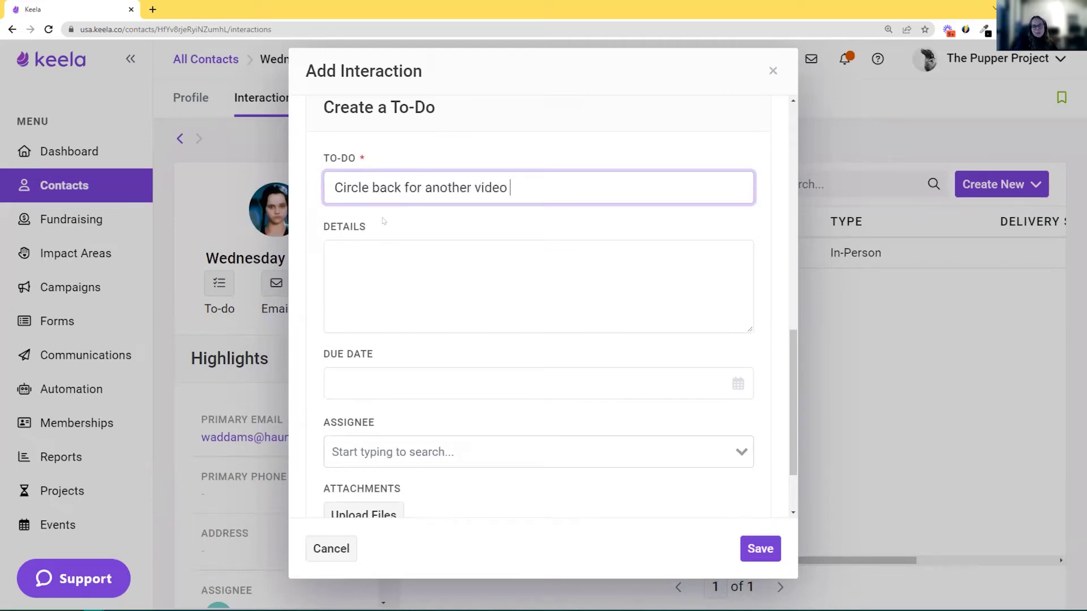
type("conference")
key("BackSpace")
key("BackSpace")
type("nce")
Set the to-do's due date to January 10, 2023.
scroll(430, 334, "down", 2)
left_click(453, 289)
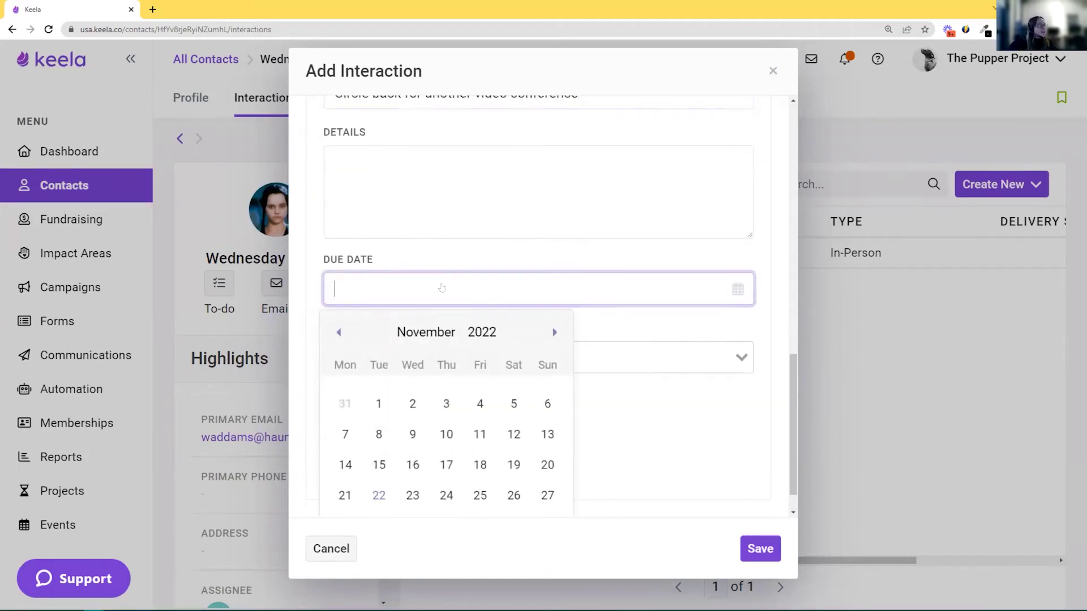
left_click(554, 295)
left_click(554, 295)
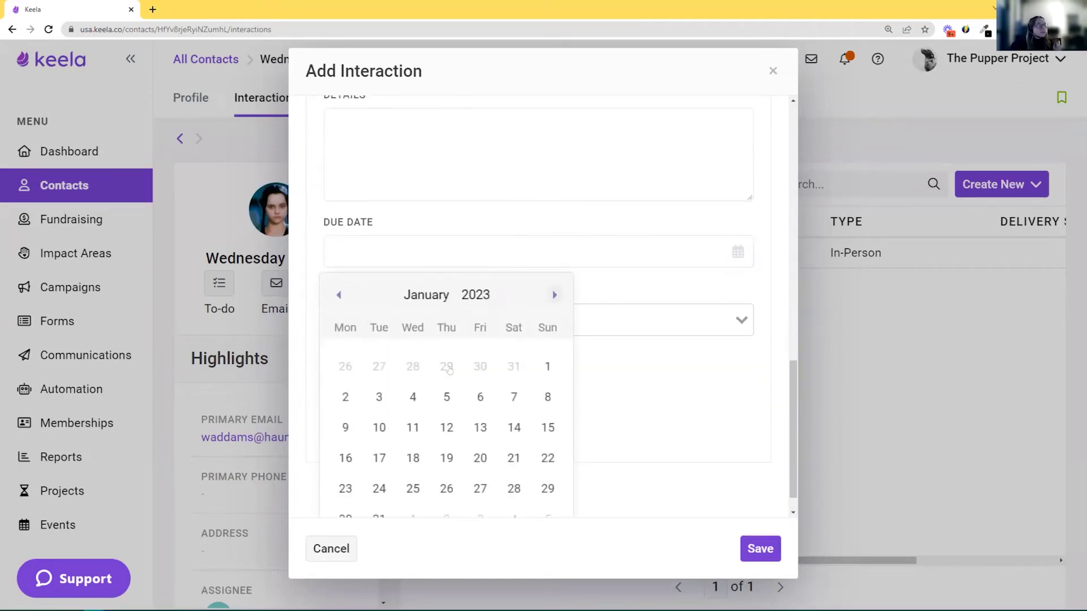
left_click(379, 427)
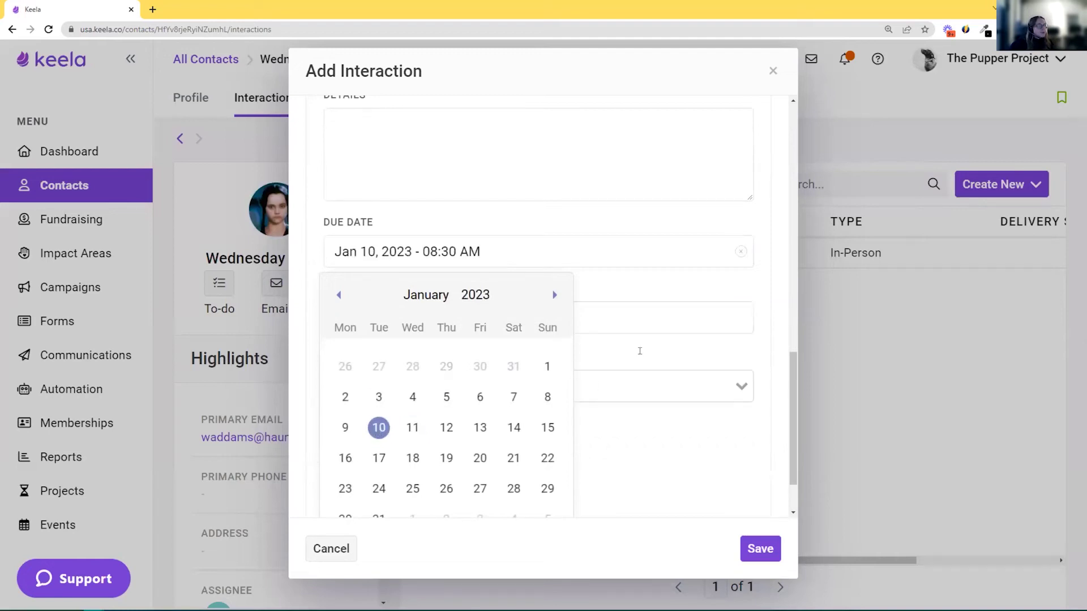
left_click(694, 306)
scroll(693, 306, "down", 1)
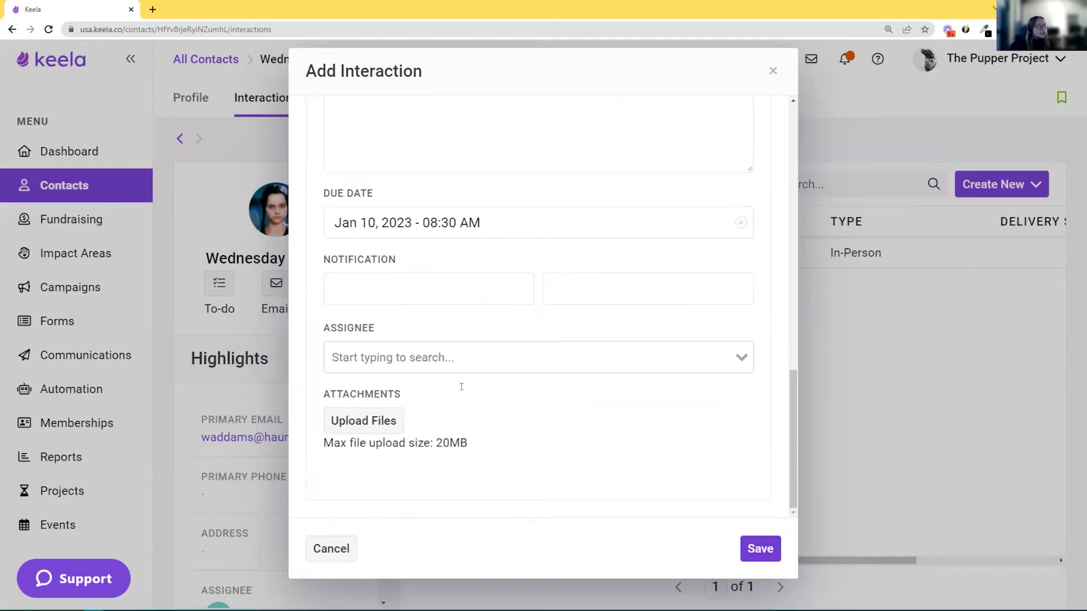
Assign the to-do to the first team member listed and try to save the interaction.
left_click(453, 359)
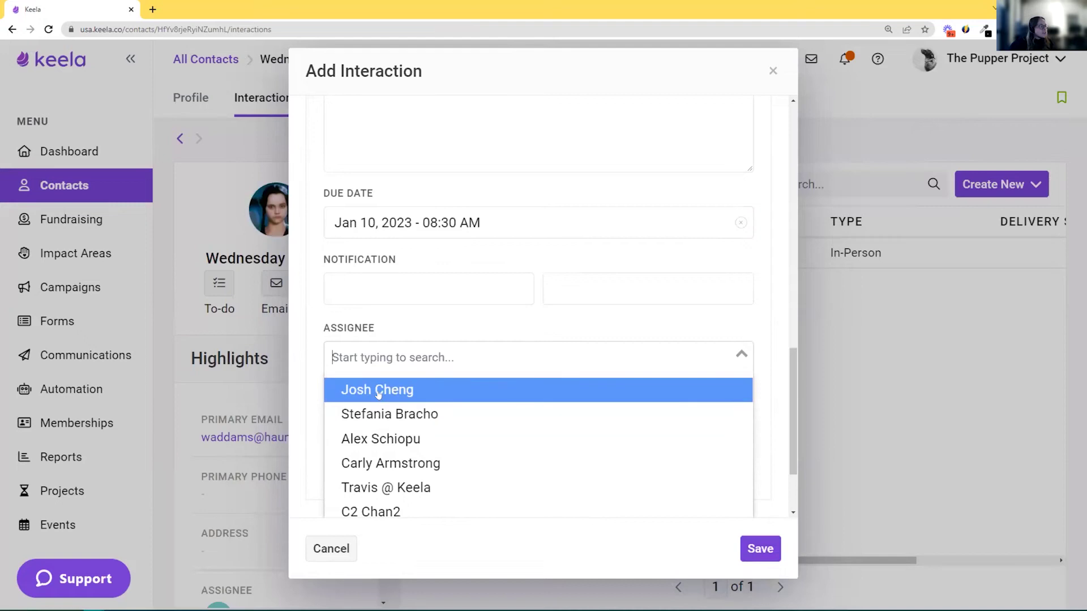
left_click(388, 389)
left_click(756, 556)
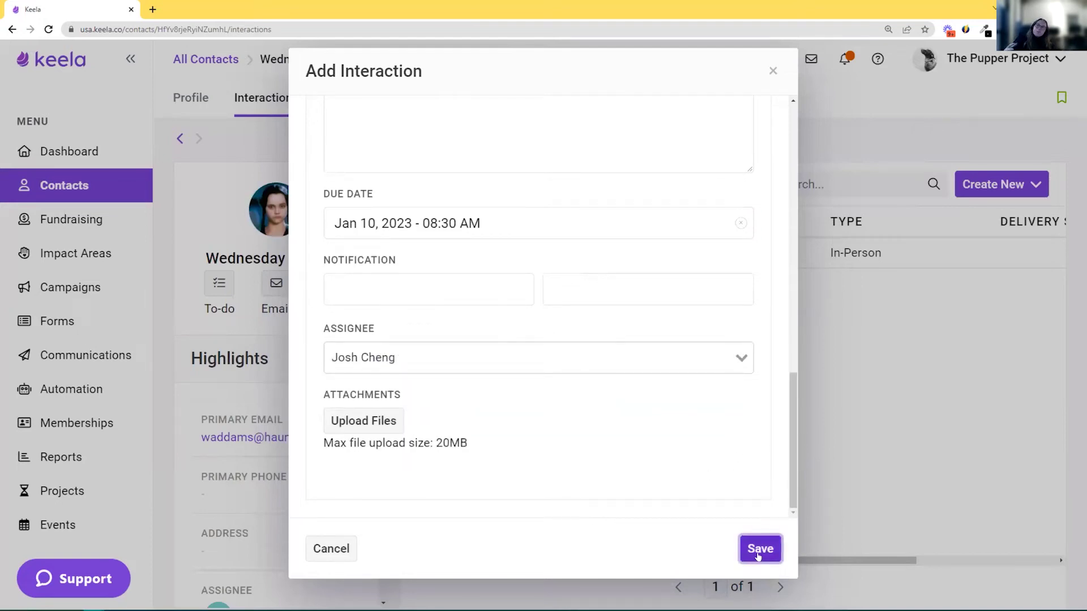
Enter "Call to chat about Volunteer Opportunities" as the interaction's subject and save the interaction.
scroll(558, 432, "up", 10)
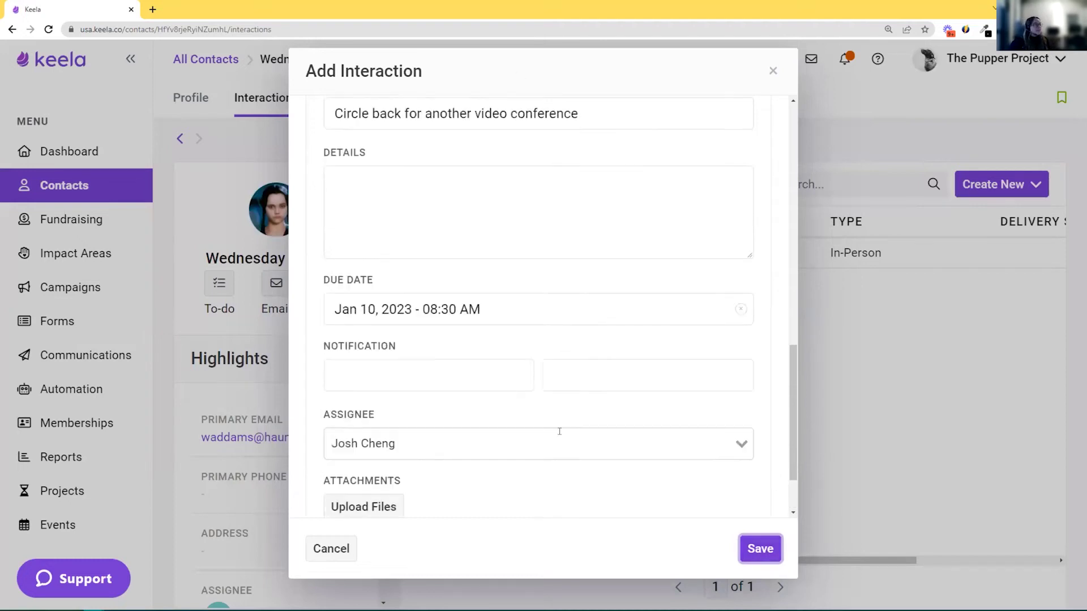
left_click(379, 215)
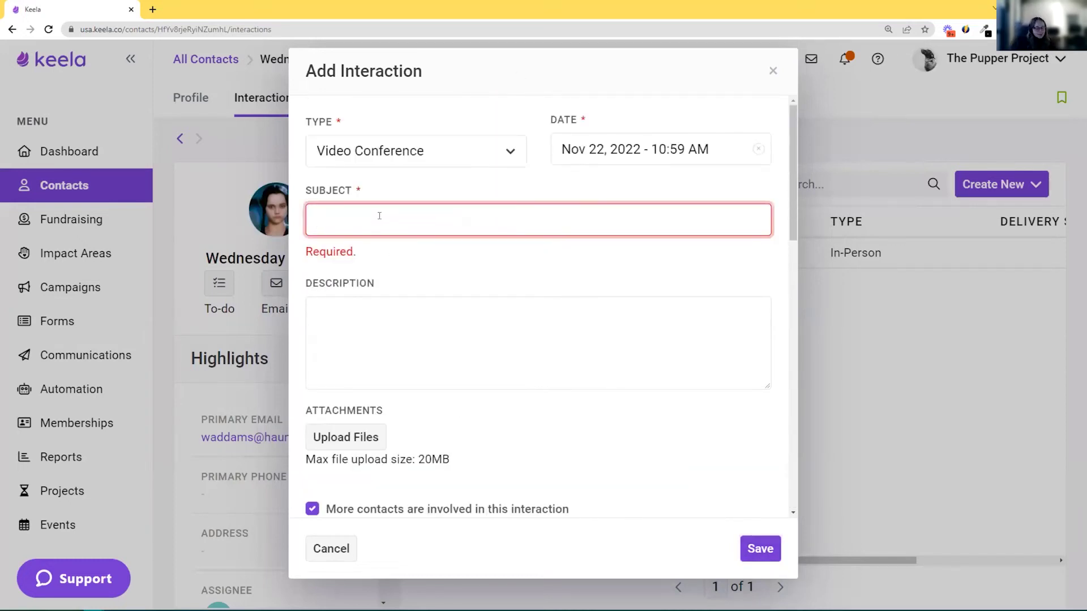
type("Call ")
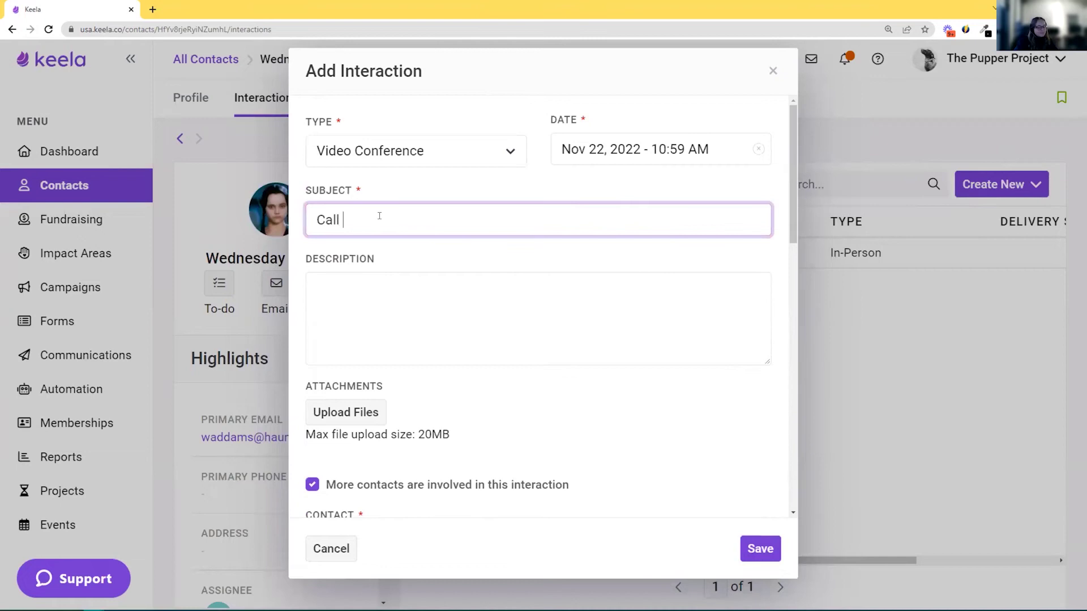
type("to chat about Givint")
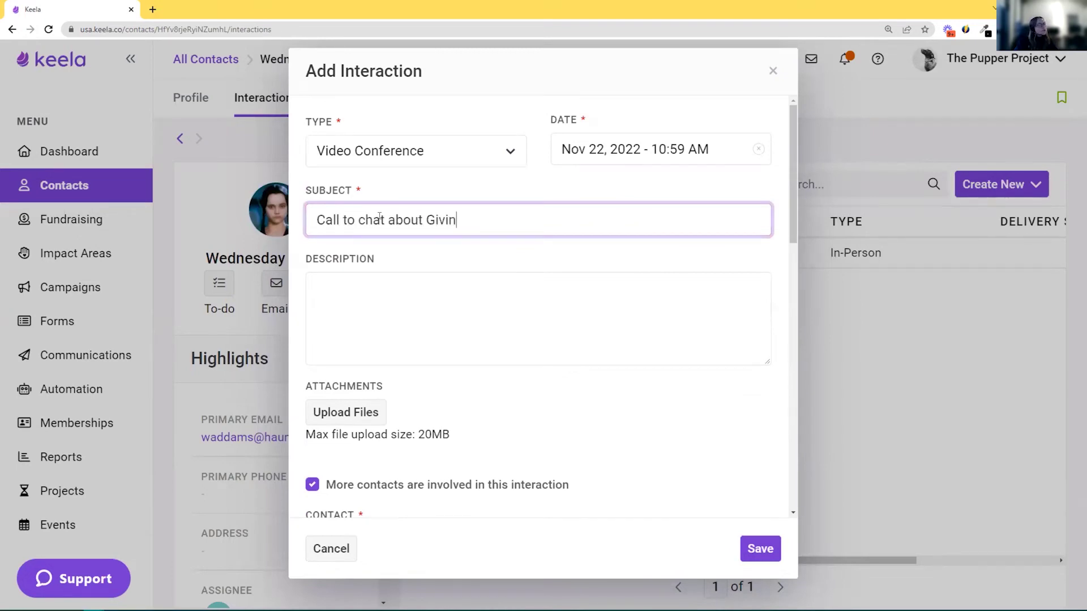
key("BackSpace")
type("g")
key("BackSpace")
key("BackSpace")
key("BackSpace")
key("BackSpace")
key("BackSpace")
key("BackSpace")
type("Volunteer Opportunitie")
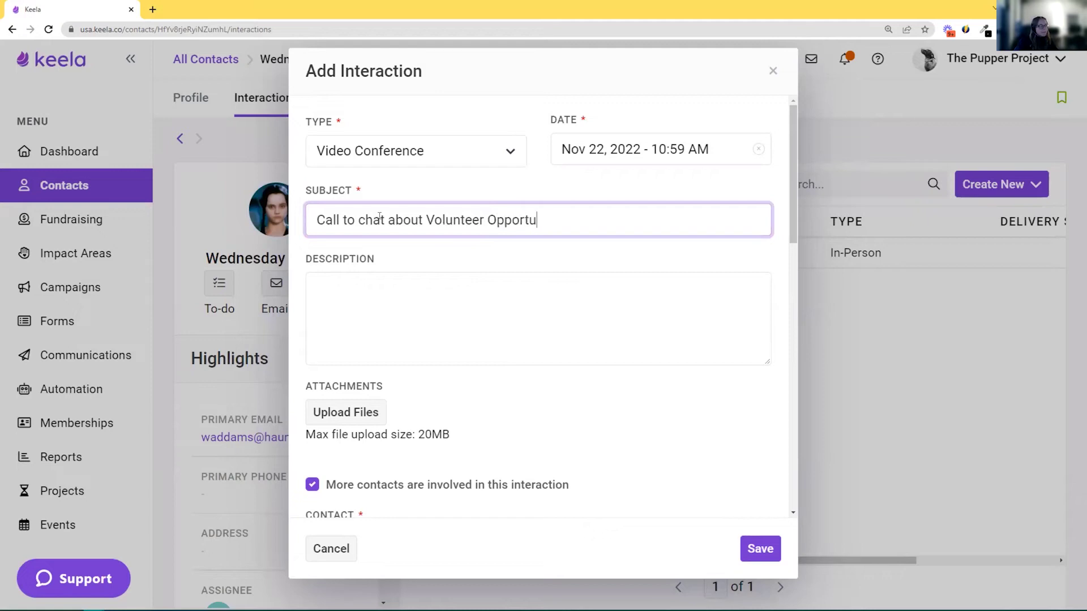
type("s")
left_click(771, 549)
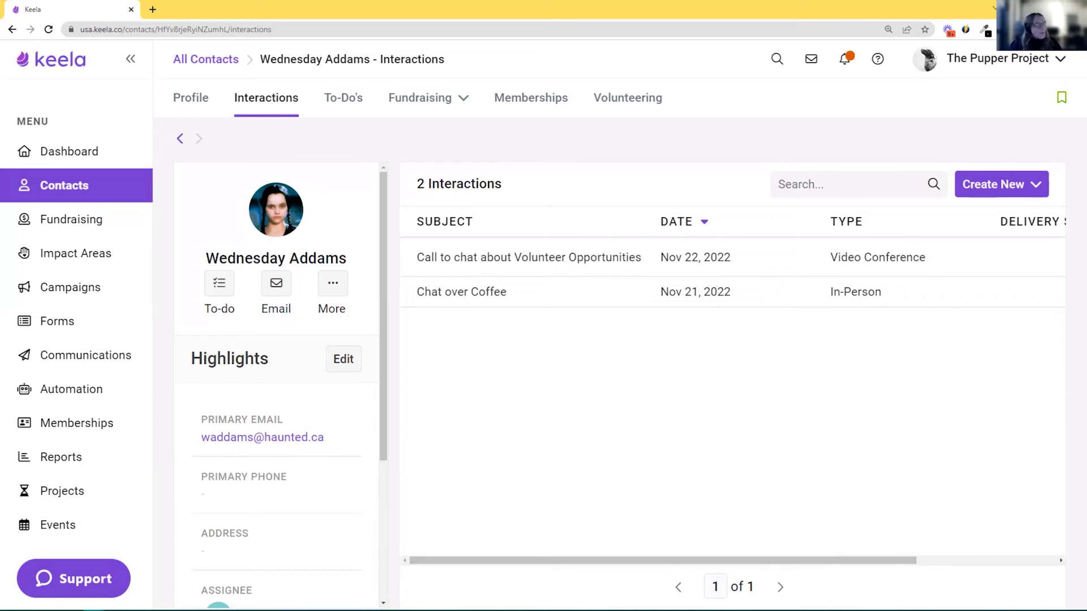
Switch to the Interaction Data Template in Excel, maximize it, and widen the columns from Contact Type through Interaction Type.
mouse_move(439, 609)
left_click(136, 608)
left_click(757, 95)
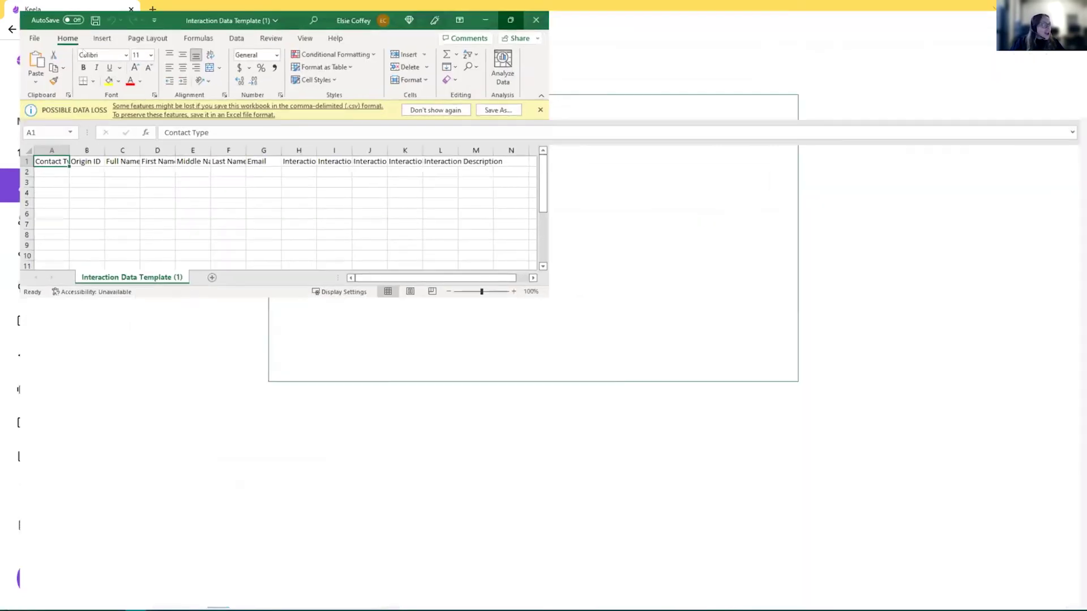
left_click_drag(50, 138, 127, 141)
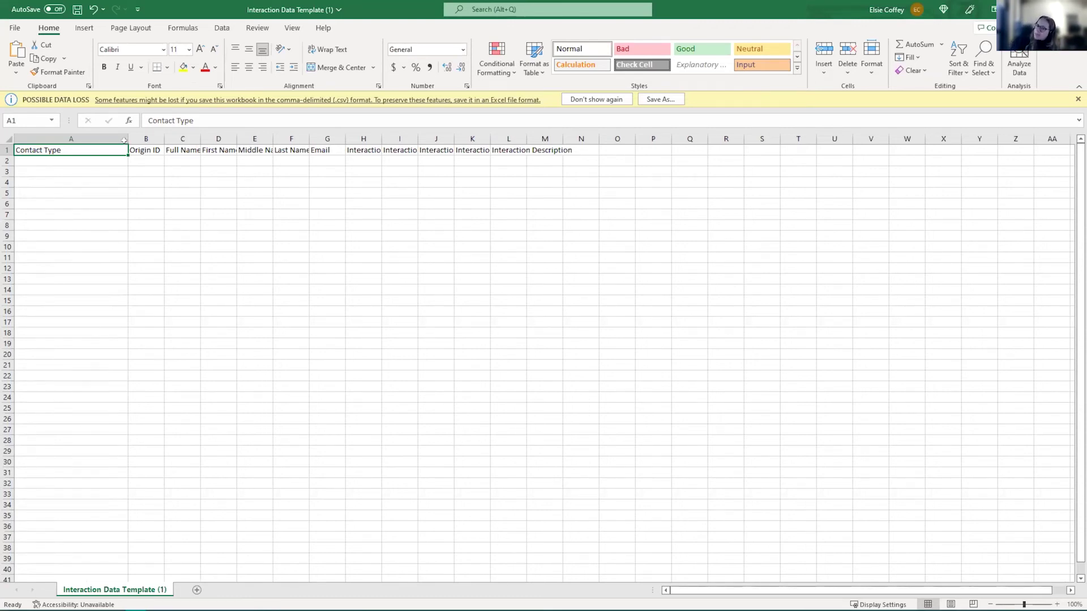
left_click(141, 203)
left_click_drag(161, 130, 666, 138)
left_click_drag(787, 139, 1022, 138)
left_click(846, 150)
left_click(973, 149)
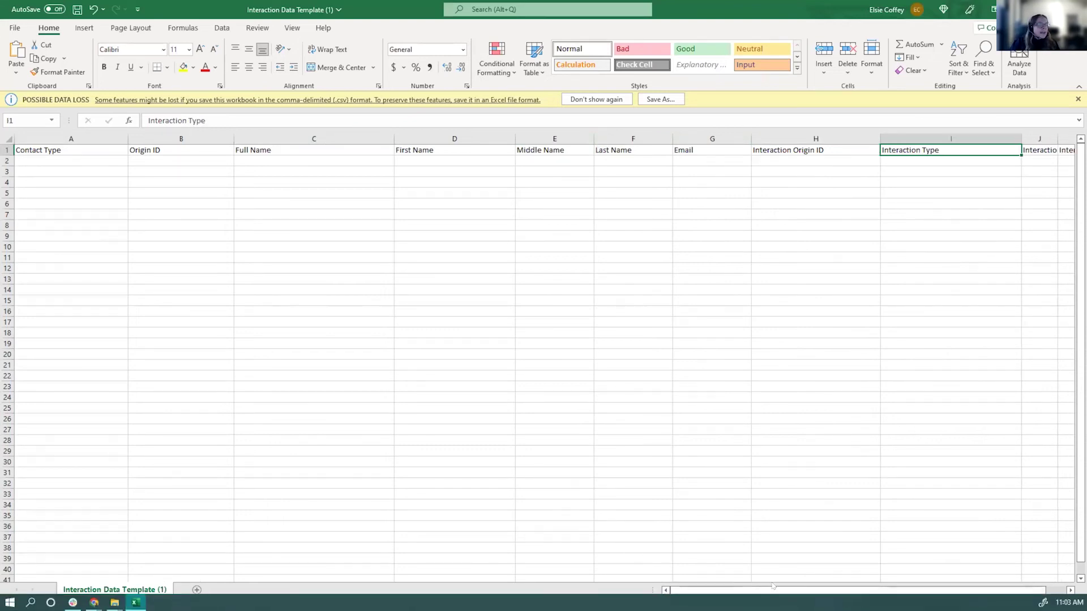
Narrow the Interaction Date column to a sliver and widen the Interaction Description column in the template.
left_click_drag(773, 593, 792, 592)
left_click_drag(1002, 138, 1058, 138)
left_click_drag(837, 590, 857, 590)
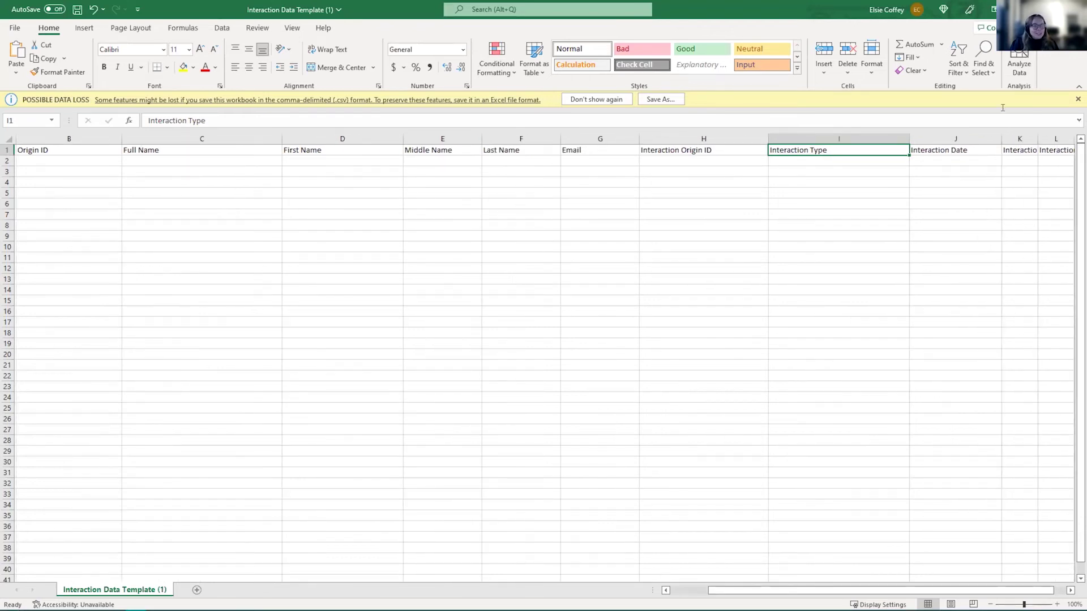
left_click_drag(1000, 139, 912, 139)
left_click(975, 150)
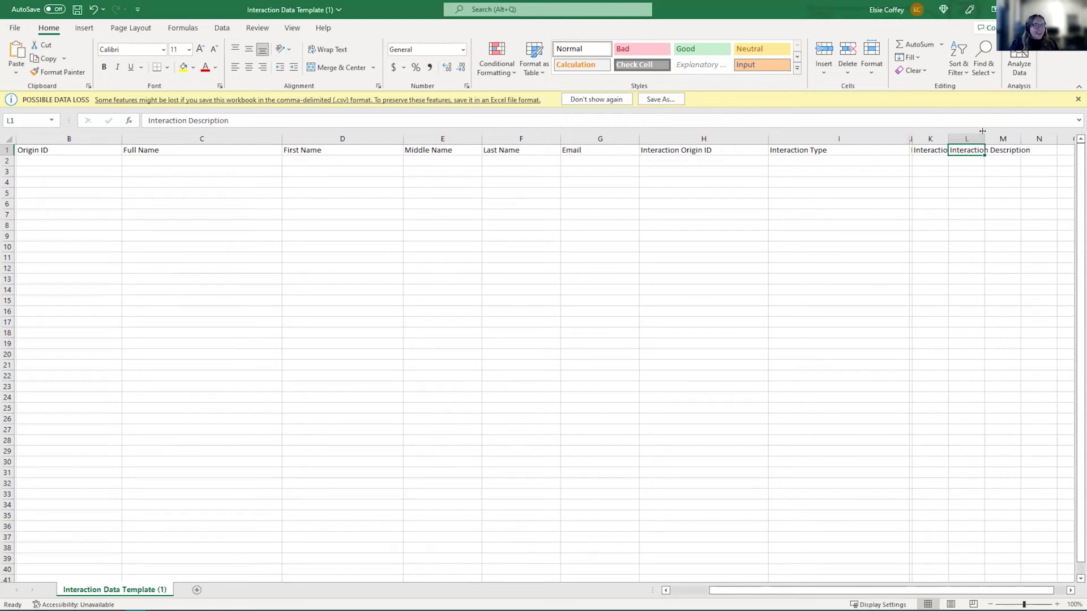
left_click(936, 149)
left_click(972, 149)
left_click_drag(985, 139, 1047, 140)
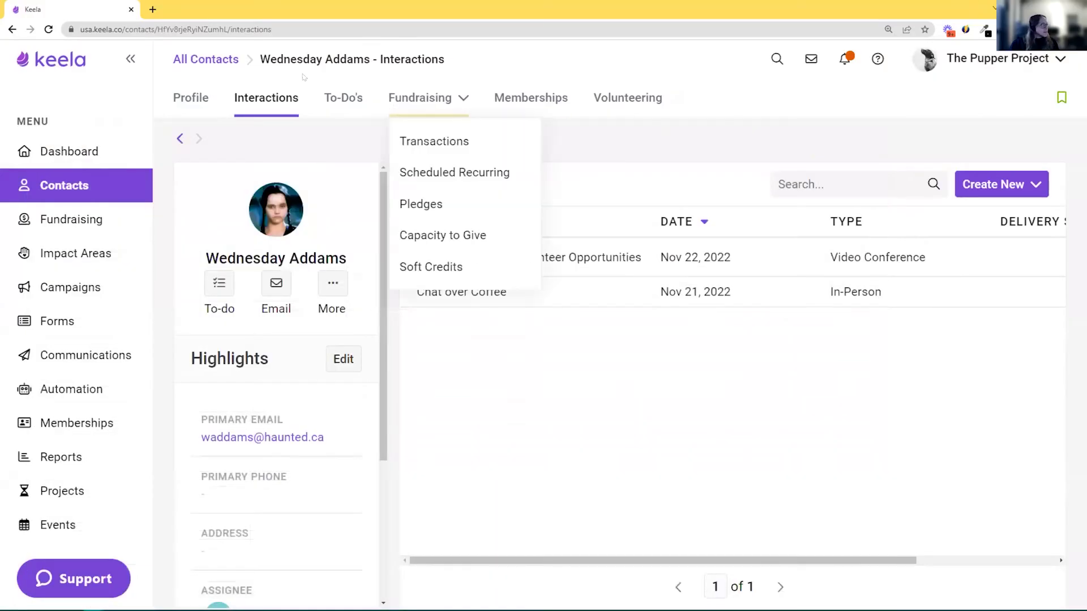
Switch back to Keela and open the Fundraising summary.
left_click(49, 206)
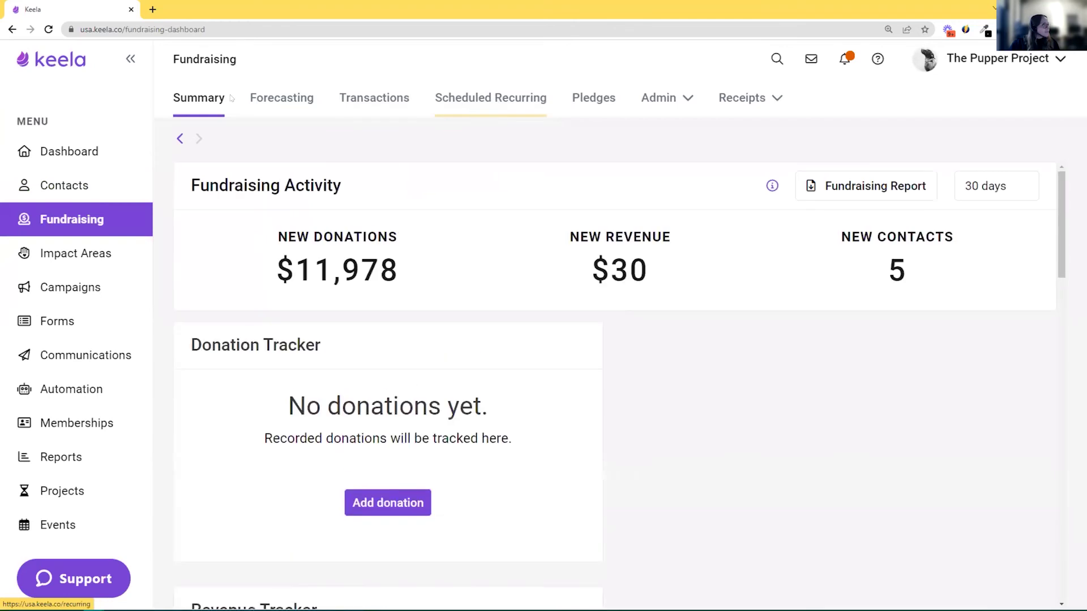
Open the list of all contact interactions and highlight its total count.
left_click(776, 99)
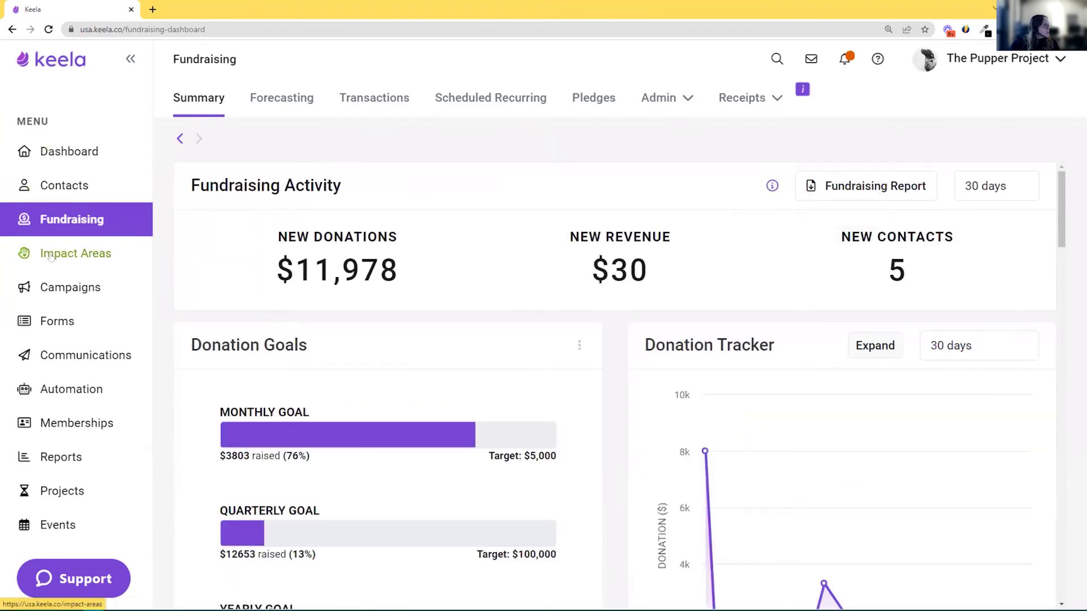
left_click(60, 186)
left_click(459, 98)
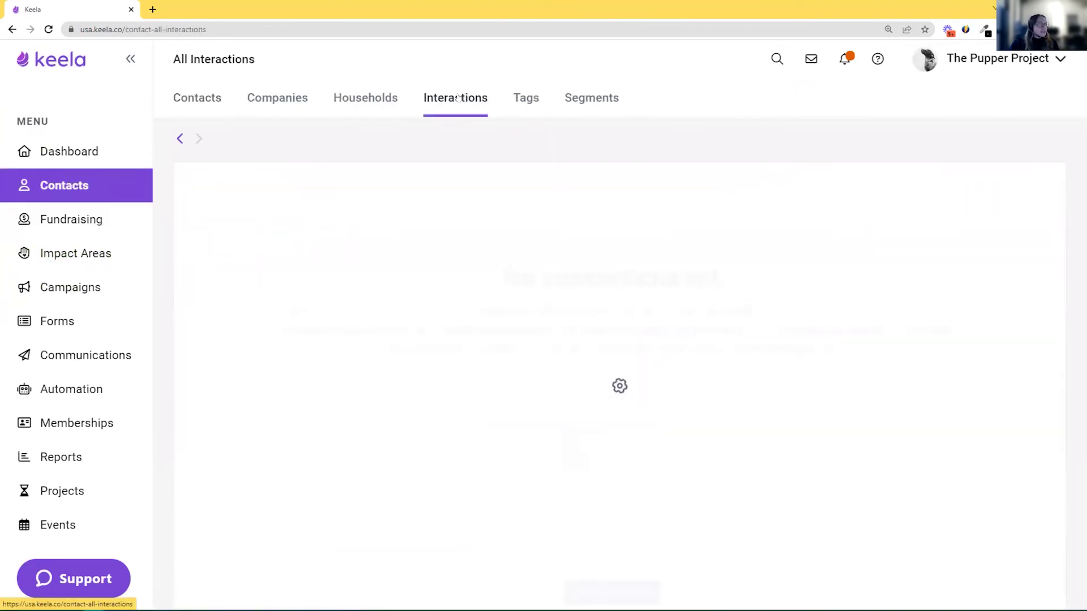
double_click(202, 184)
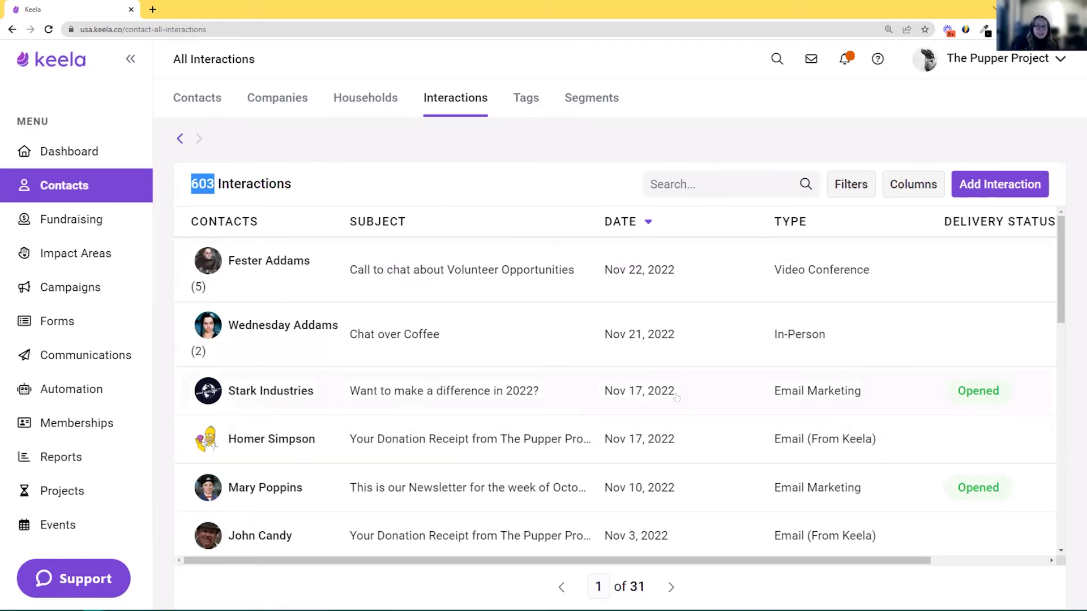
Start a new contact segment named "Phone Calls" and proceed to choosing its filters.
left_click(94, 186)
left_click(583, 100)
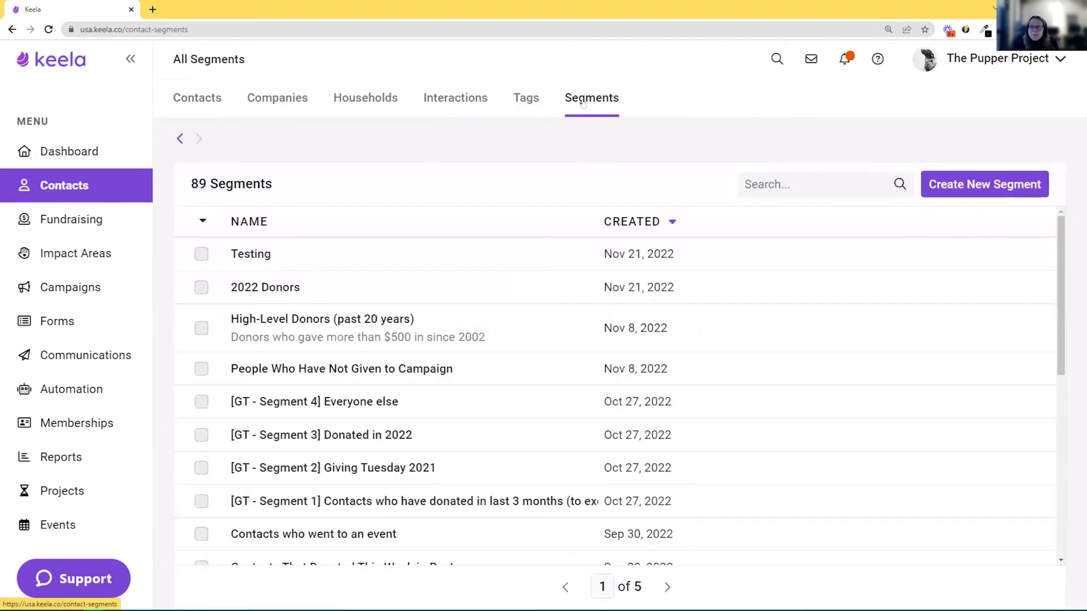
left_click(974, 185)
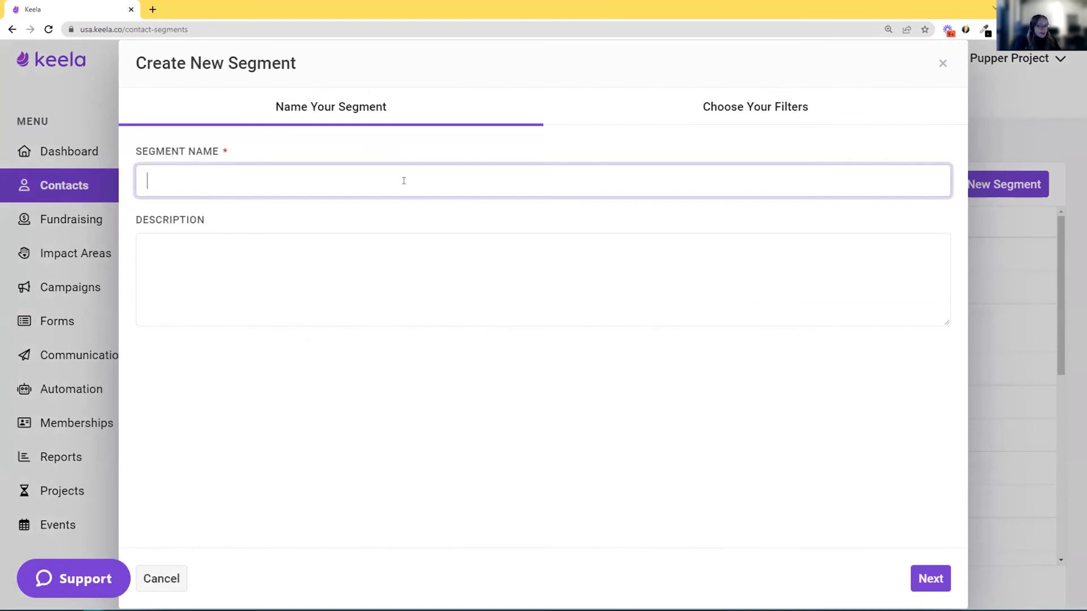
type("Phone Call")
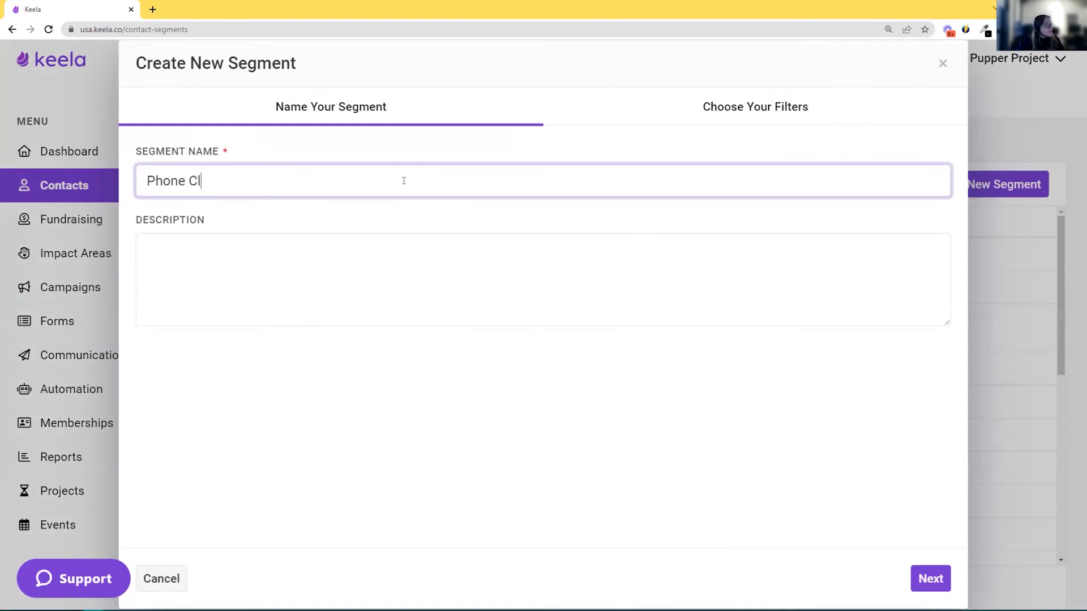
type("s")
left_click(792, 113)
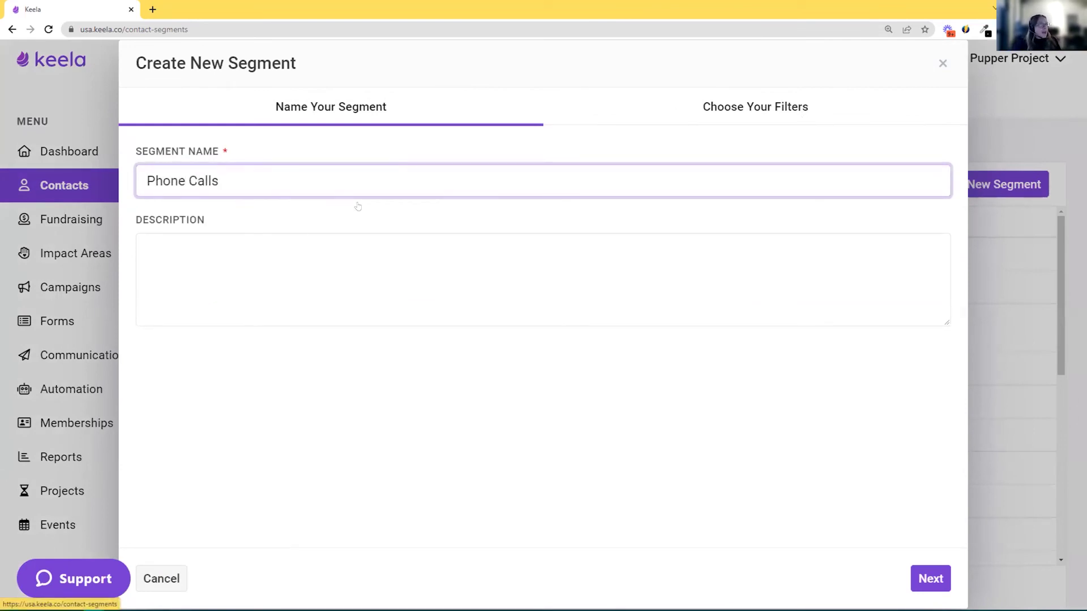
Add an All Interactions filter for Type containing any of Phone, save the segment, and highlight its contact count.
left_click(304, 252)
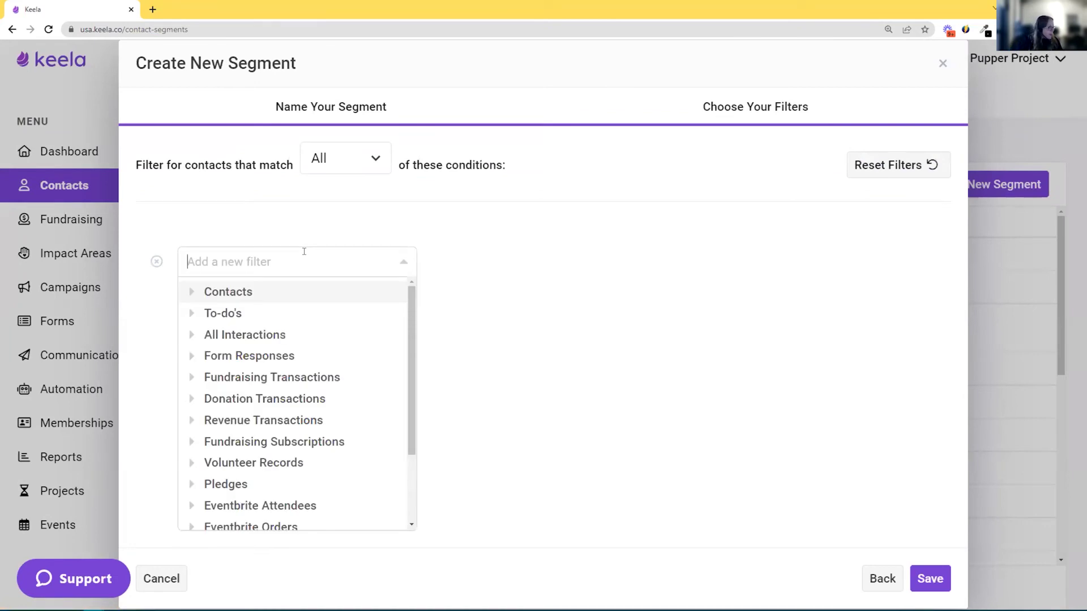
scroll(219, 376, "down", 3)
scroll(215, 340, "up", 3)
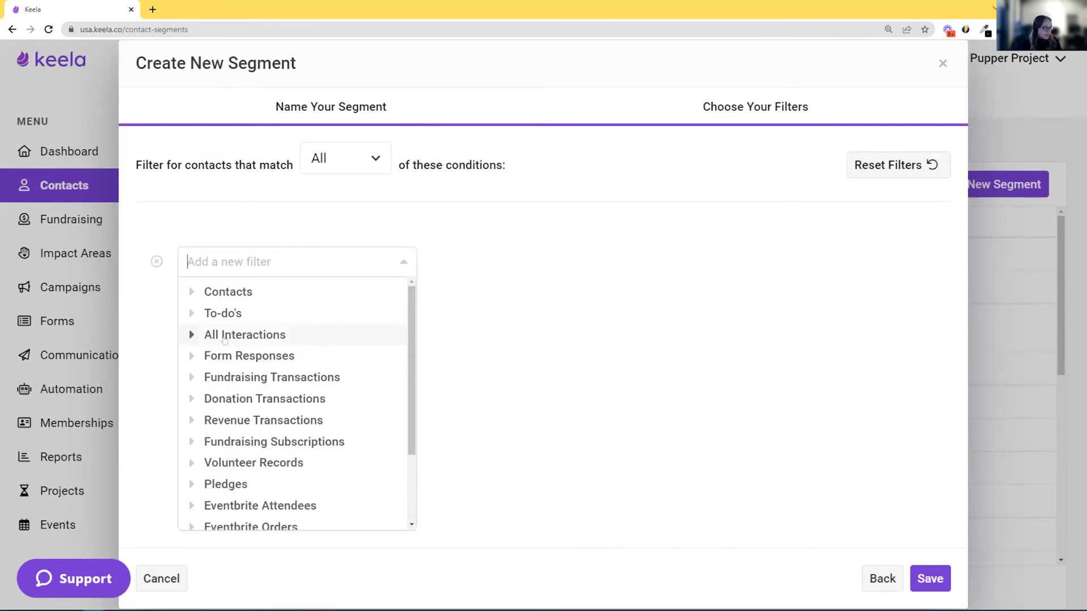
left_click(224, 338)
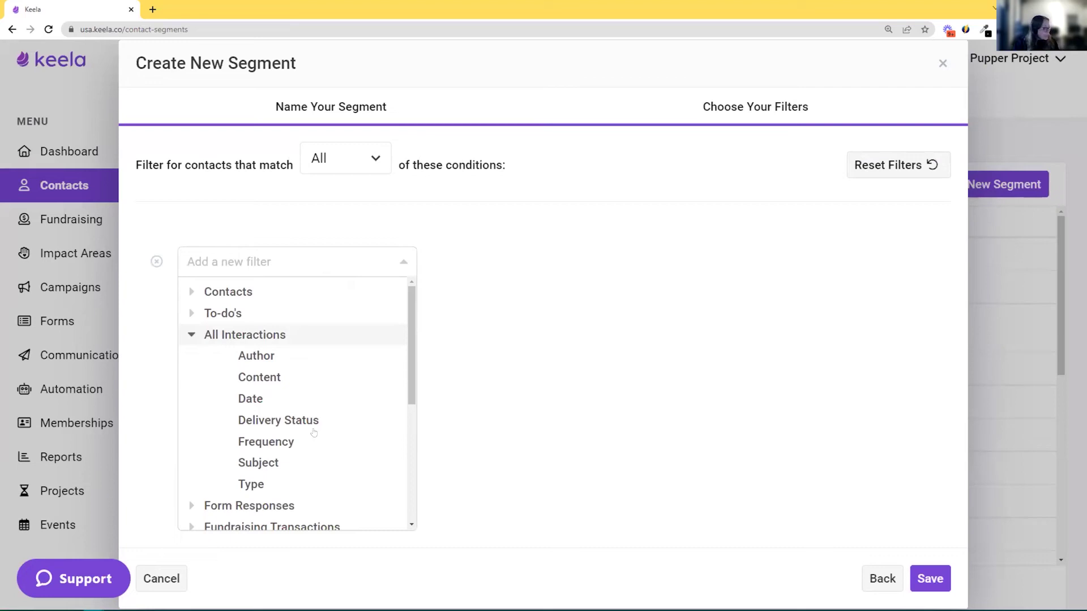
left_click(250, 484)
left_click(712, 286)
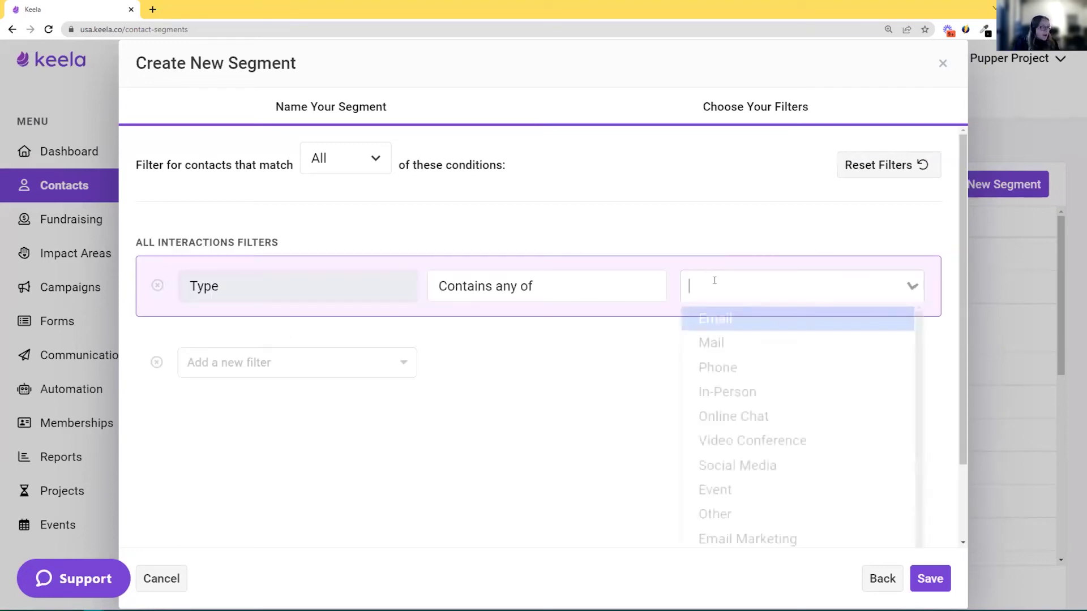
left_click(730, 368)
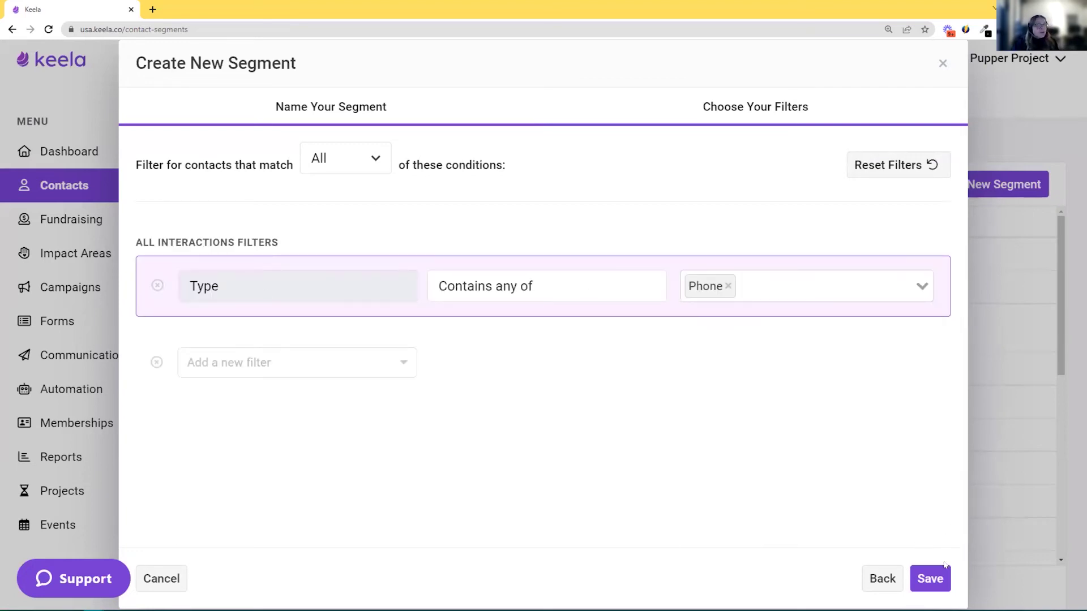
left_click(929, 578)
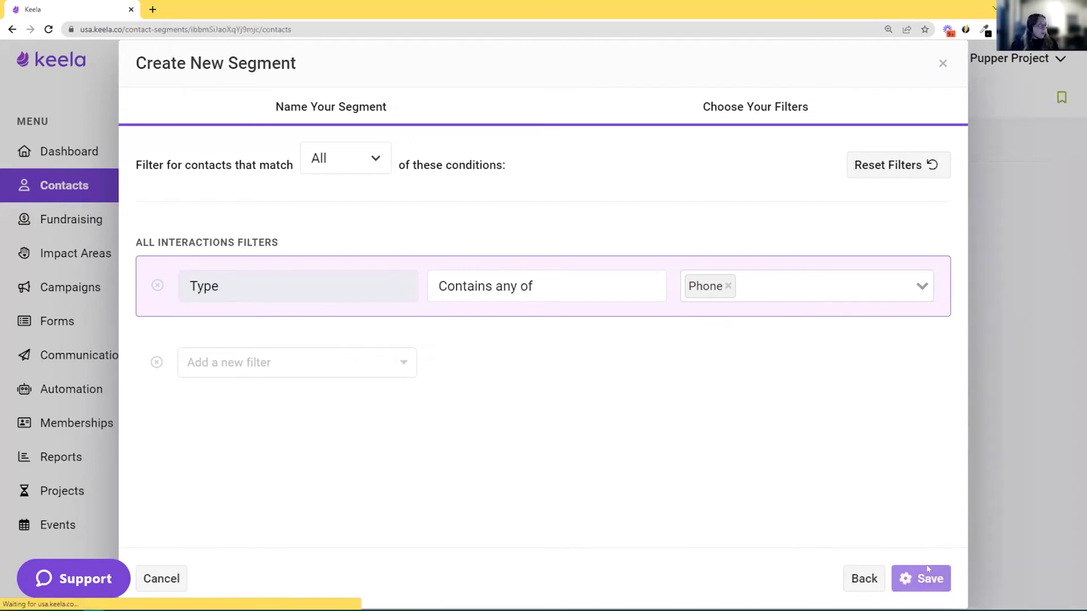
double_click(186, 185)
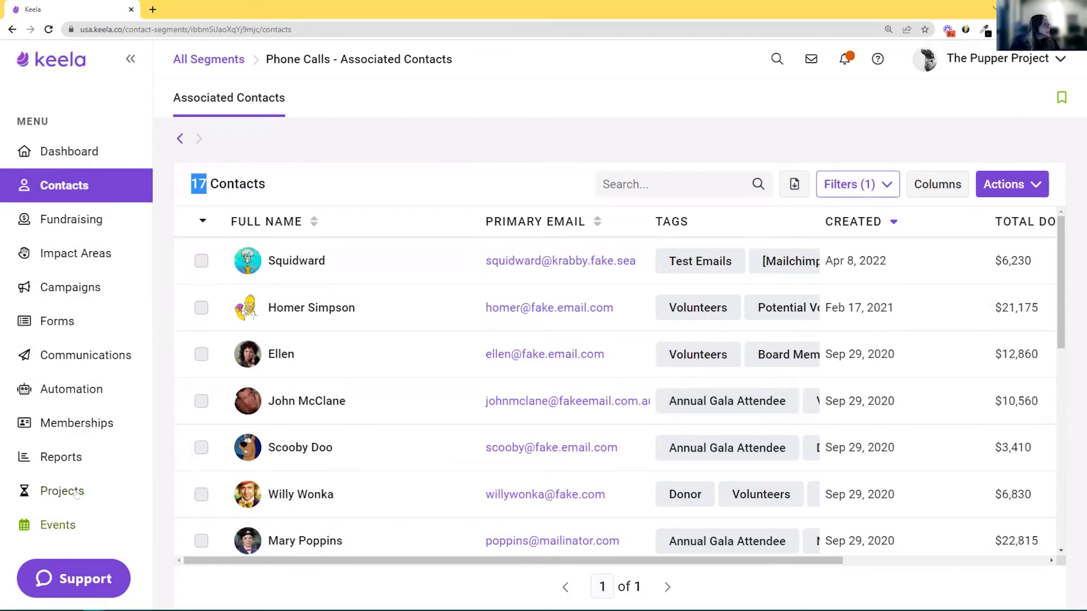
Create a one-click report dashboard from the "All Contacts and their Transactions" template.
left_click(76, 460)
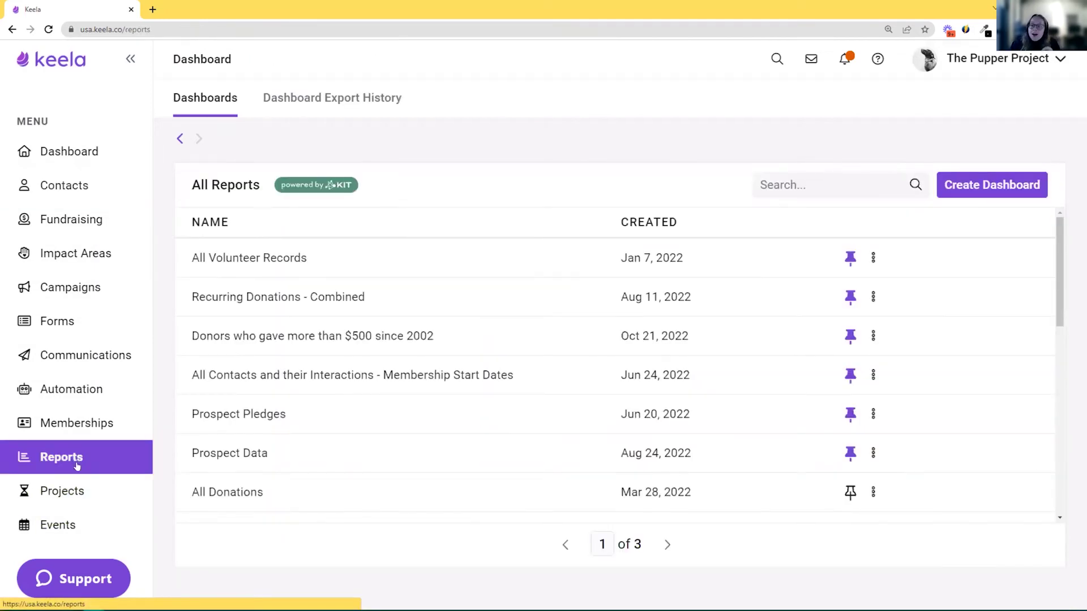
left_click(969, 186)
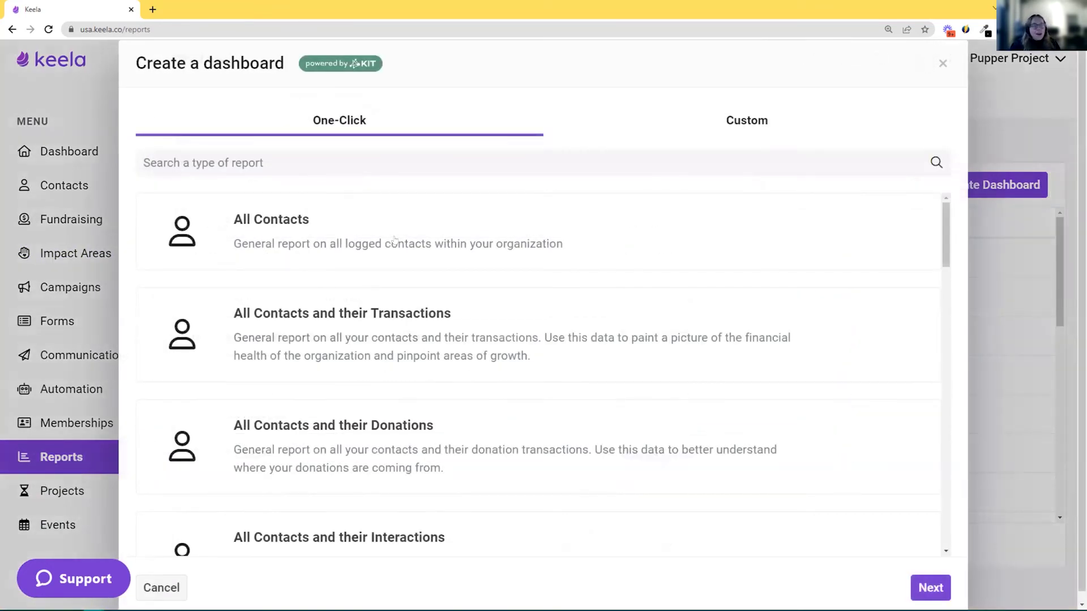
left_click(313, 323)
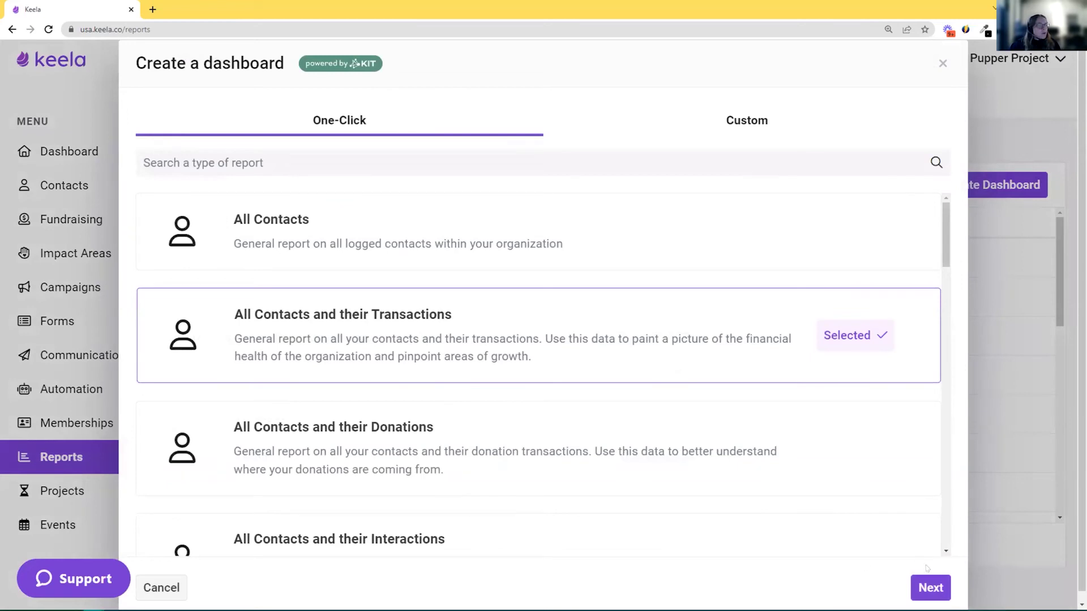
left_click(931, 588)
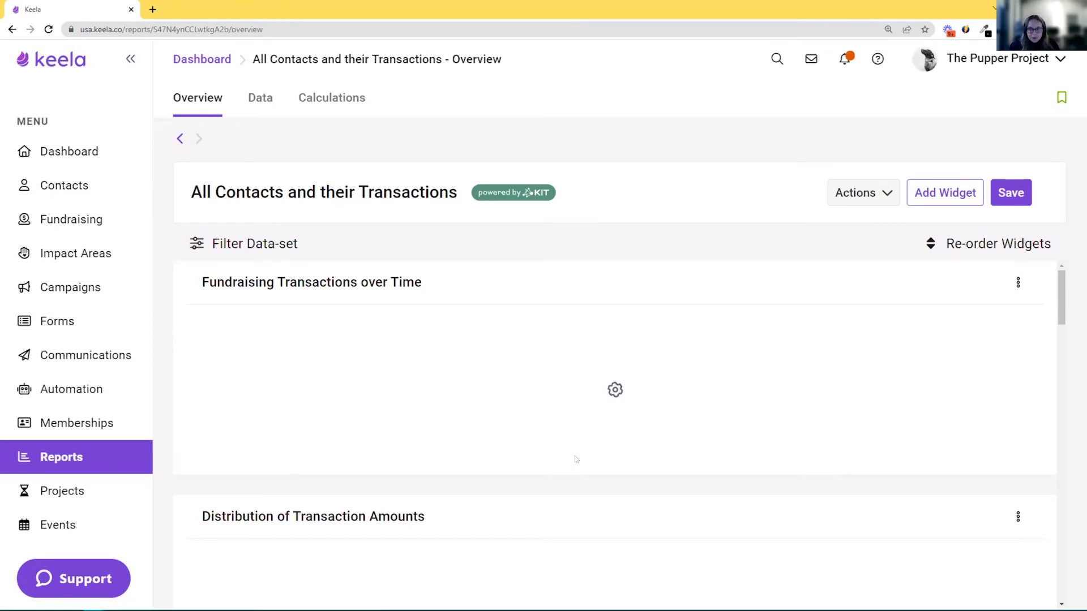
Filter the dashboard's data set to contacts whose interaction Type contains any of Phone.
left_click(223, 232)
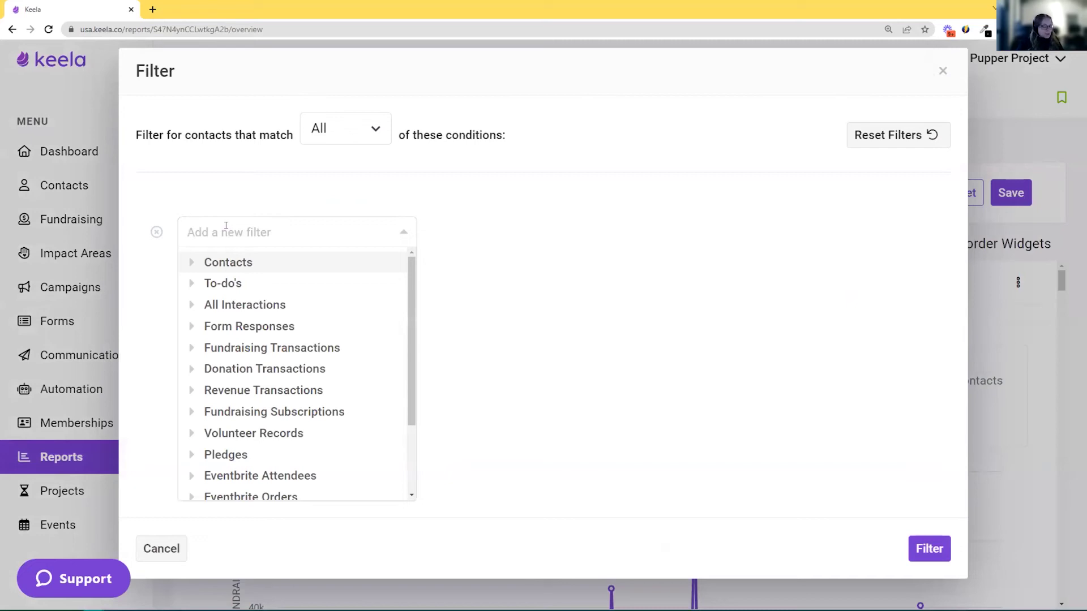
type("inter")
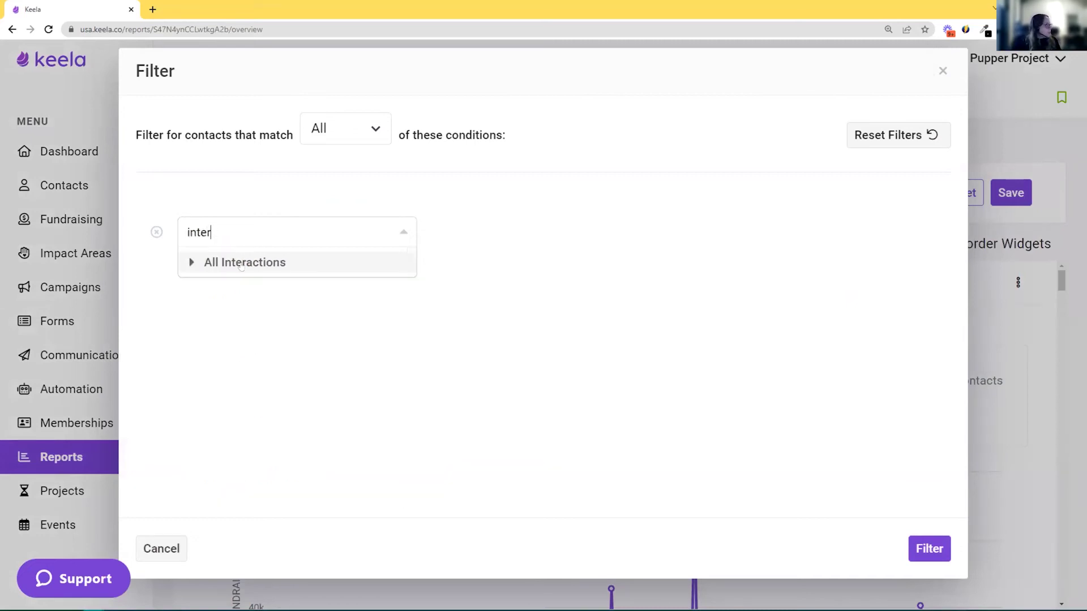
left_click(241, 262)
left_click(250, 413)
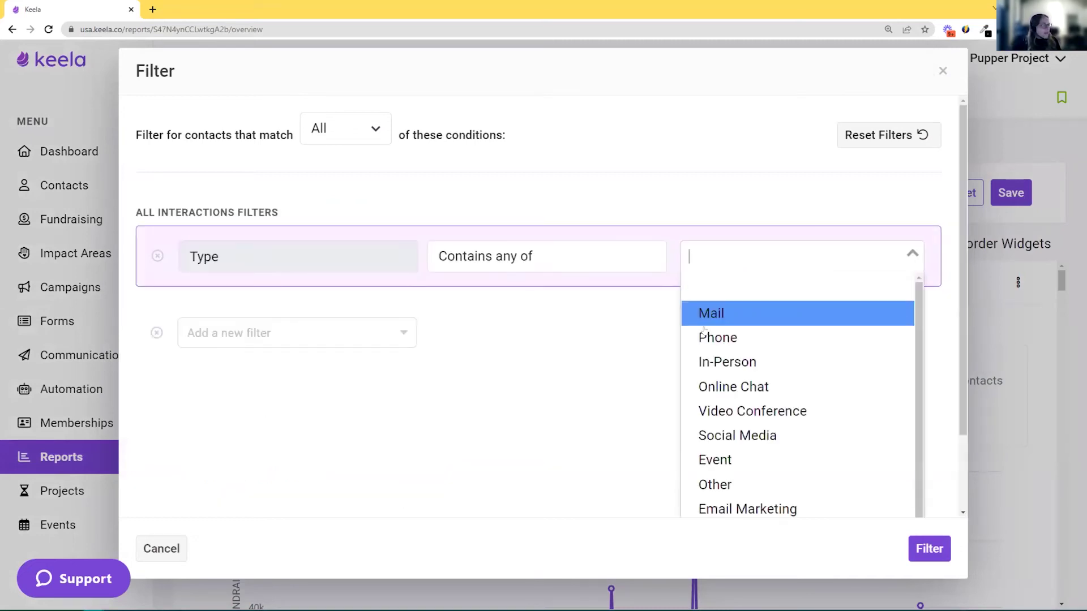
left_click(704, 335)
left_click(929, 548)
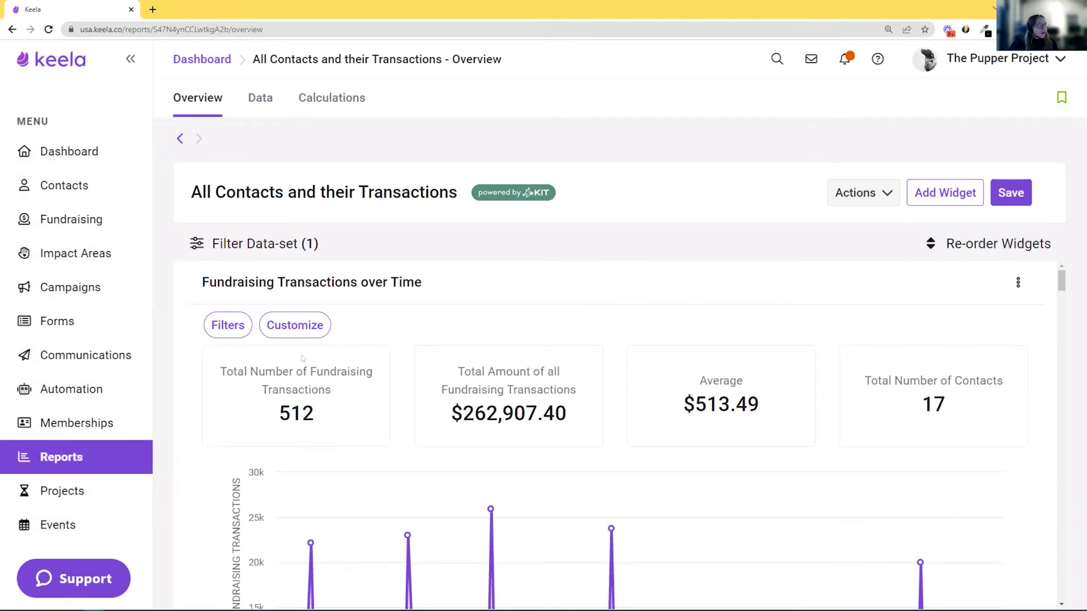
Examine the records behind the Total Number of Fundraising Transactions figure, then close the list.
scroll(310, 357, "down", 2)
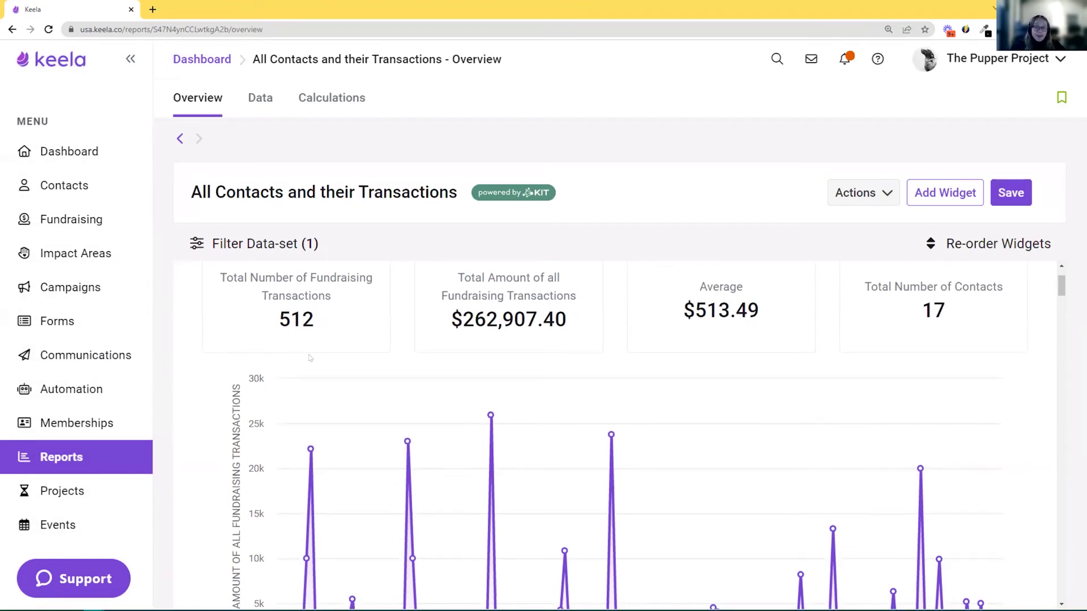
scroll(311, 358, "up", 2)
left_click_drag(320, 418, 269, 422)
left_click(269, 421)
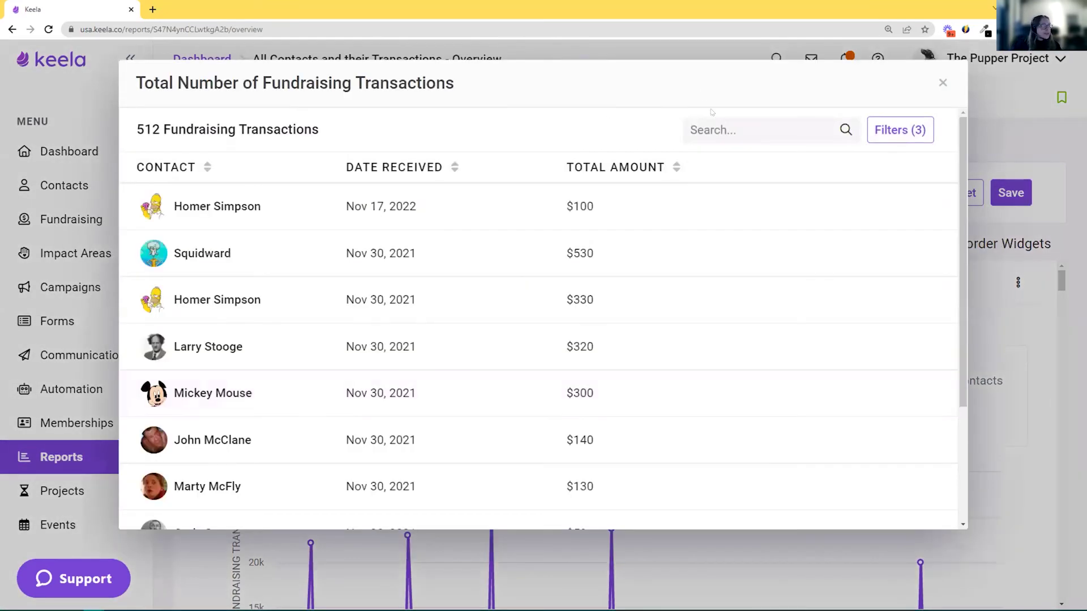
scroll(203, 260, "down", 3)
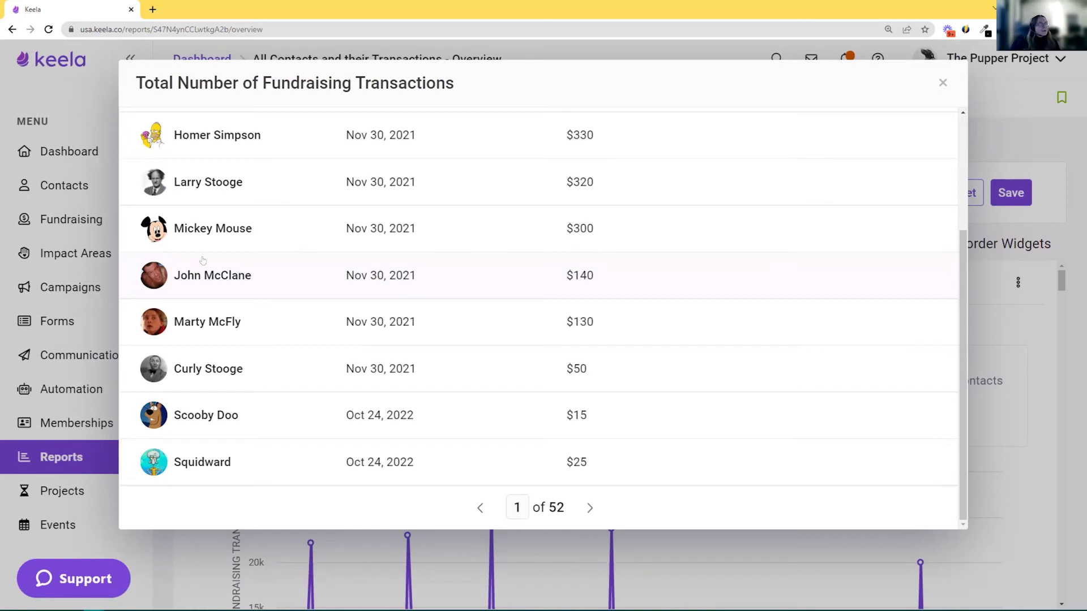
left_click(942, 84)
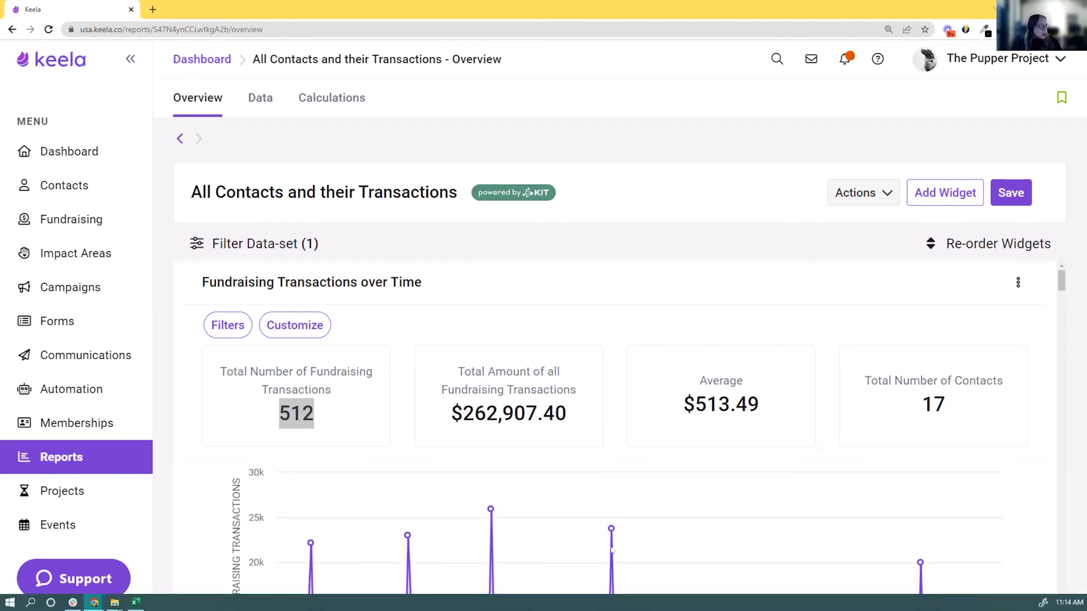
Switch to the Interaction Data Template in Excel and widen the collapsed Interaction Date column.
left_click(135, 602)
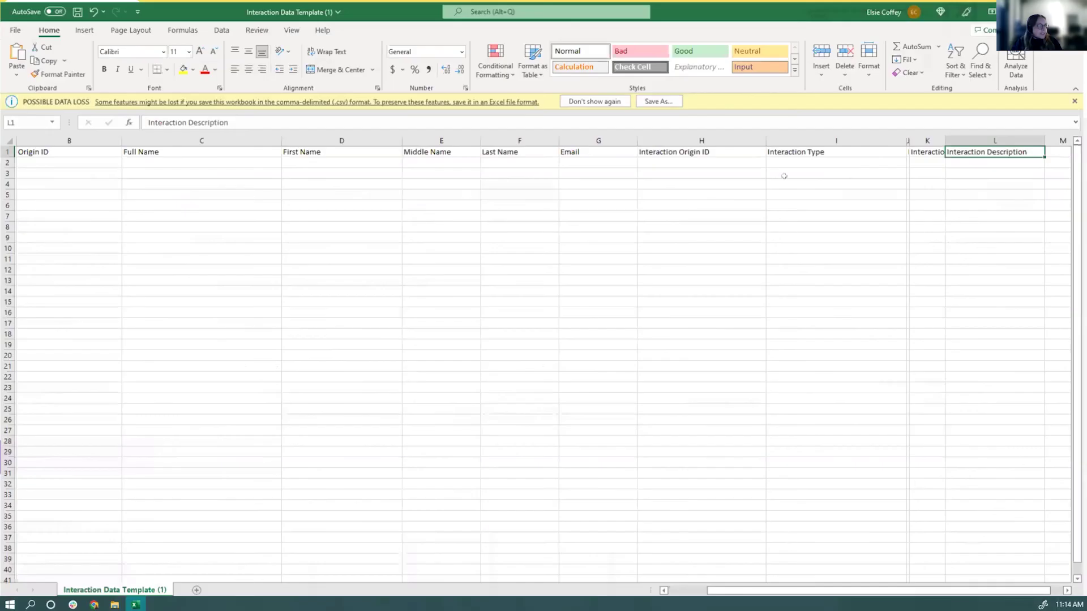
left_click_drag(909, 132, 1035, 132)
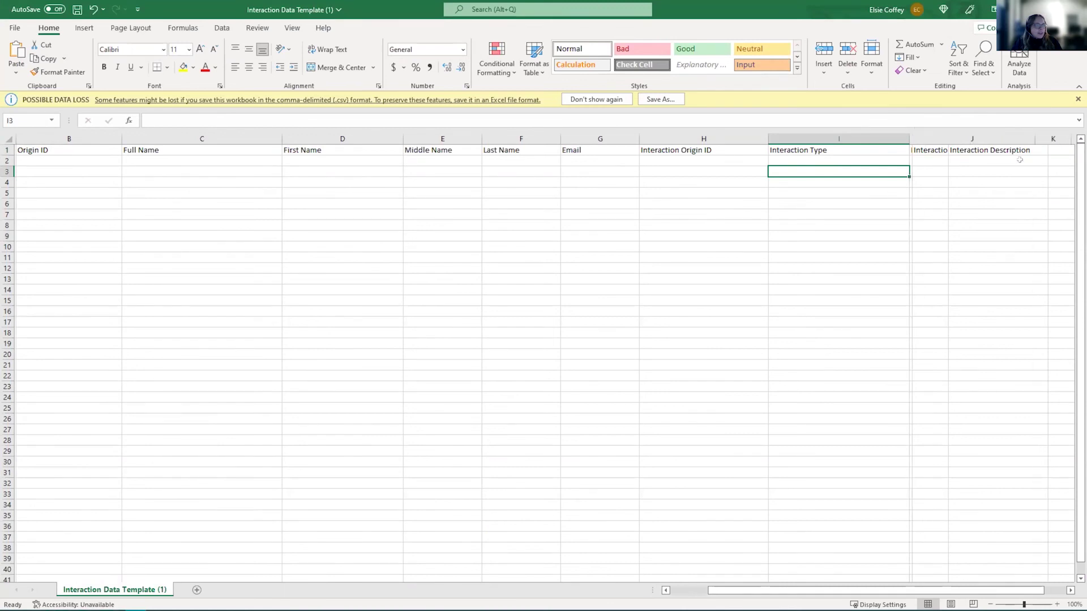
left_click_drag(819, 592, 850, 592)
Enter "Phone" as the Interaction Type in I2 and fill it down through I14.
left_click(749, 161)
type("Phone")
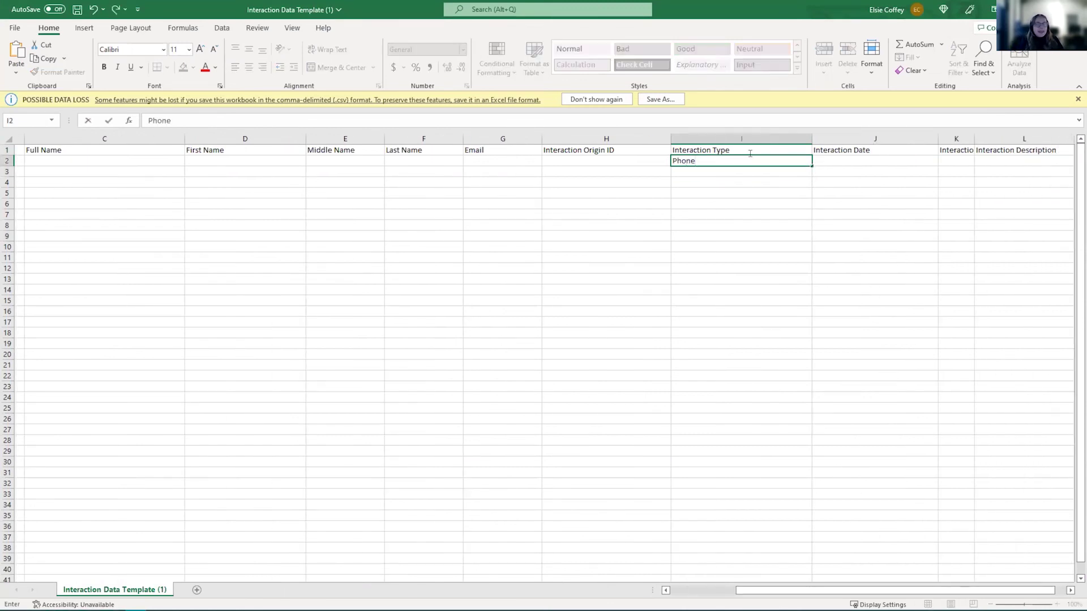
left_click(720, 193)
left_click(798, 160)
left_click_drag(811, 165, 805, 281)
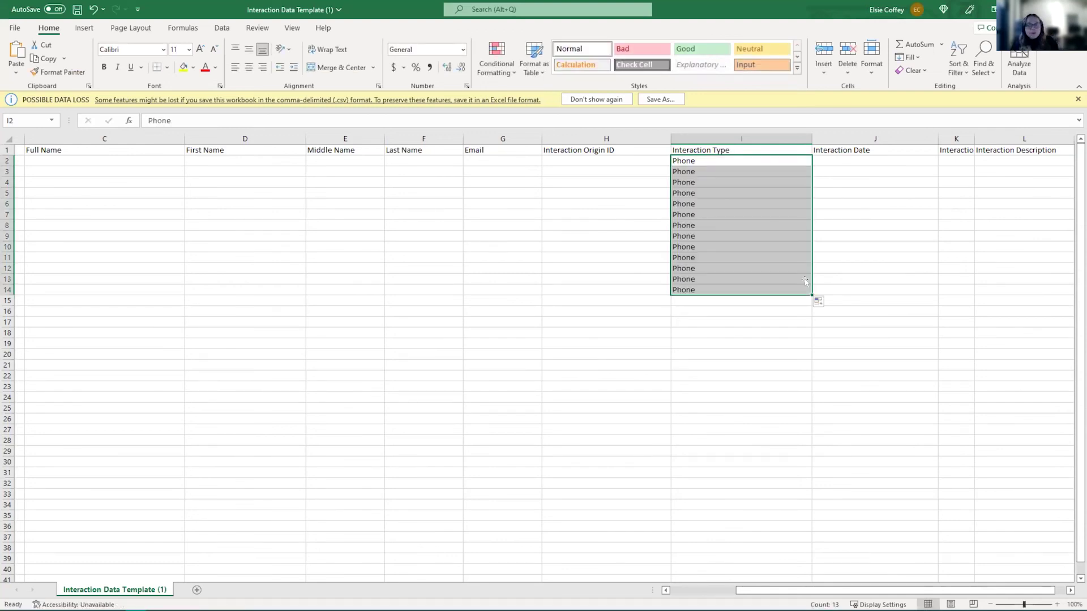
left_click(875, 236)
Enter "Talked about volunteering" as the Interaction Description in L2.
left_click(1029, 158)
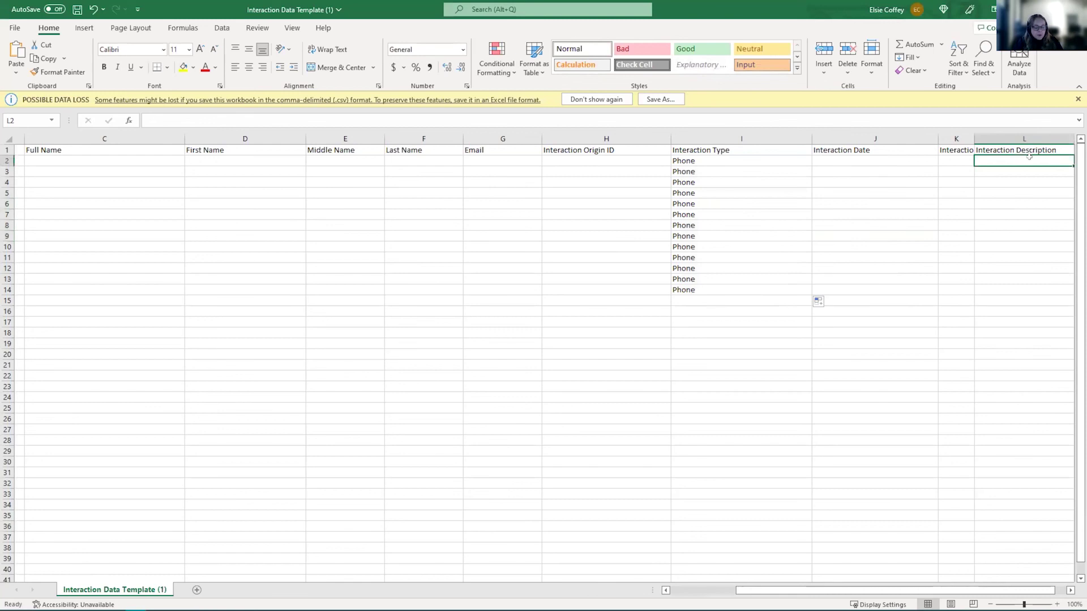
type("Talk")
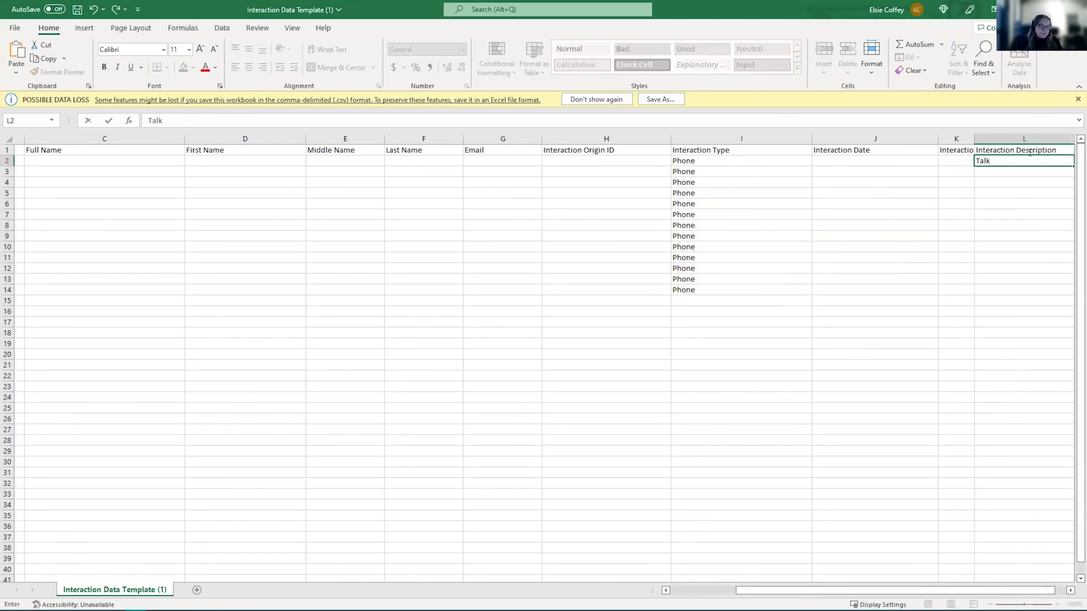
type("ed about volunteering")
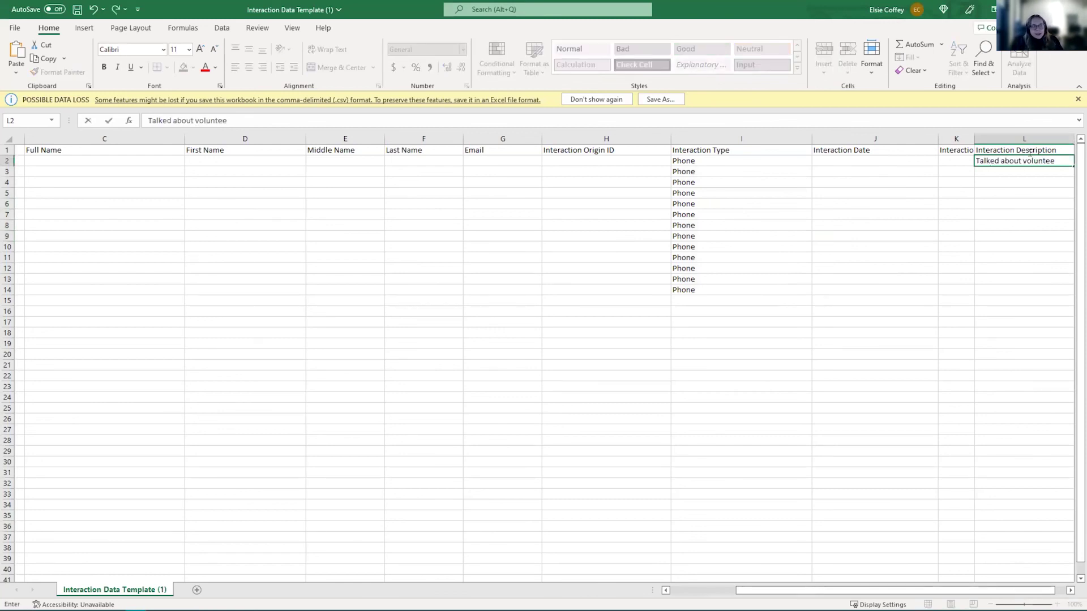
key("Return")
Enter "We had a chat about cycling" as the Interaction Description in L7.
key("Return")
key("Return")
key("Return")
key("Return")
type("We had")
type(" a chat about")
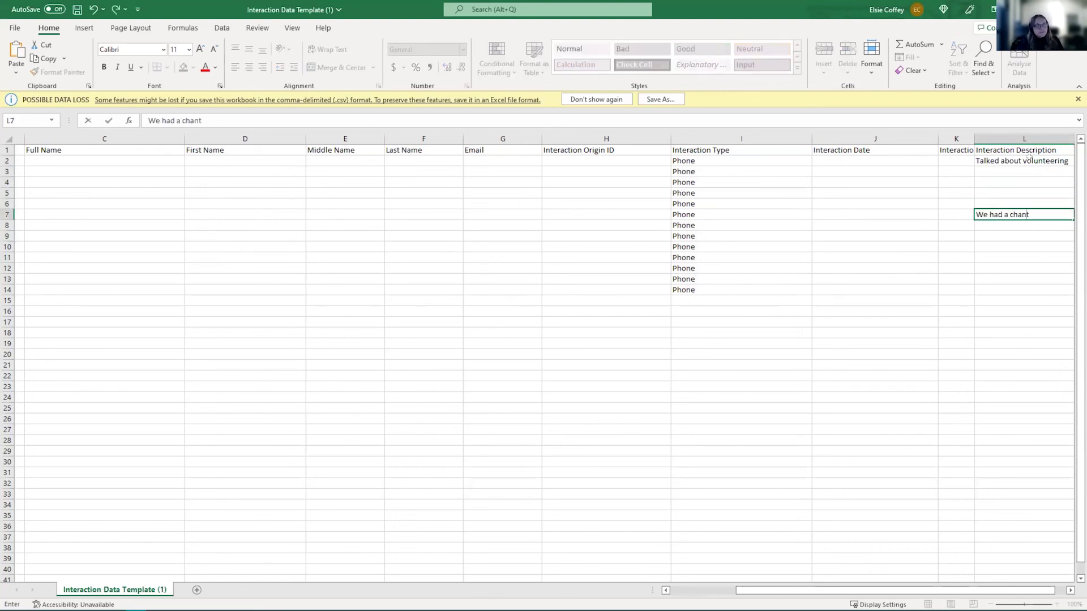
type(" cylc")
key("BackSpace")
key("BackSpace")
key("BackSpace")
type("ycling")
key("Return")
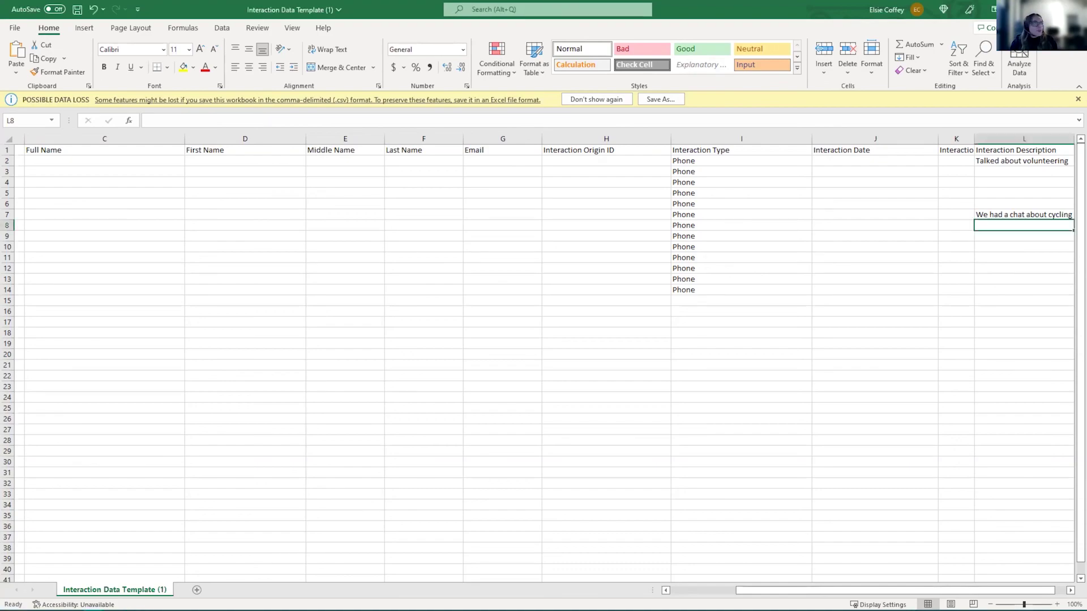
Switch to Keela, search Support for "formatting interactions" and examine the accepted interaction fields in the "Formatting Your Interaction Data Spreadsheets" article.
key("alt+Tab")
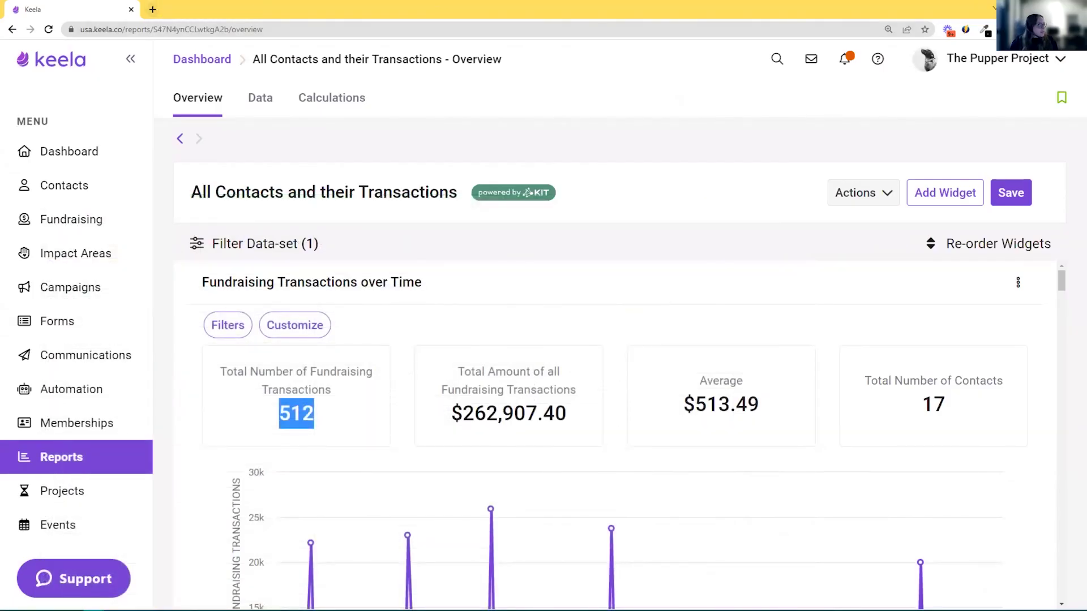
left_click(74, 567)
type("formatting interactio")
key("BackSpace")
type("ons")
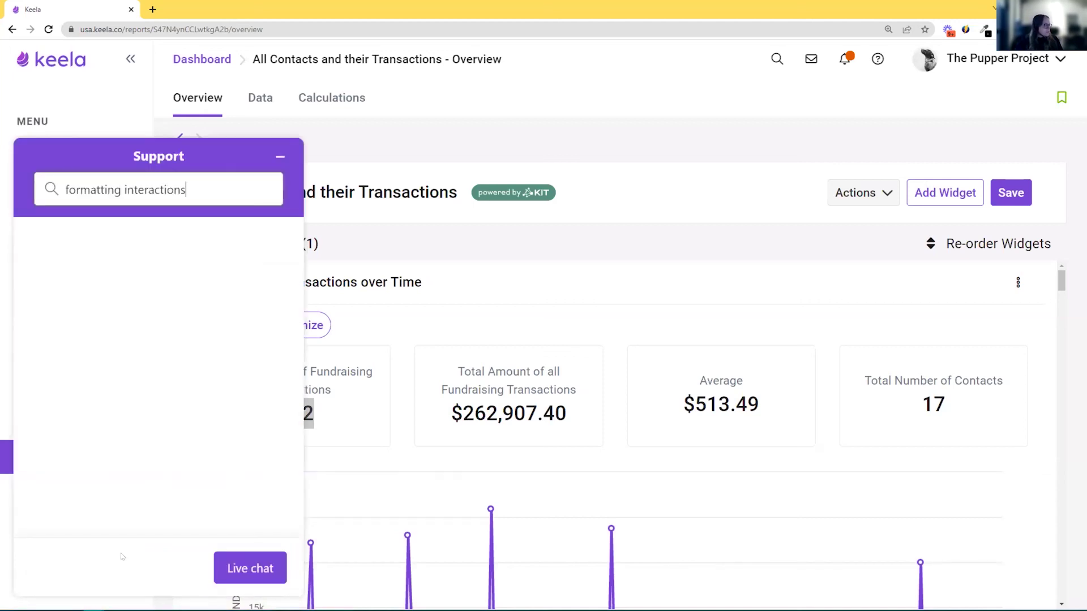
left_click(103, 269)
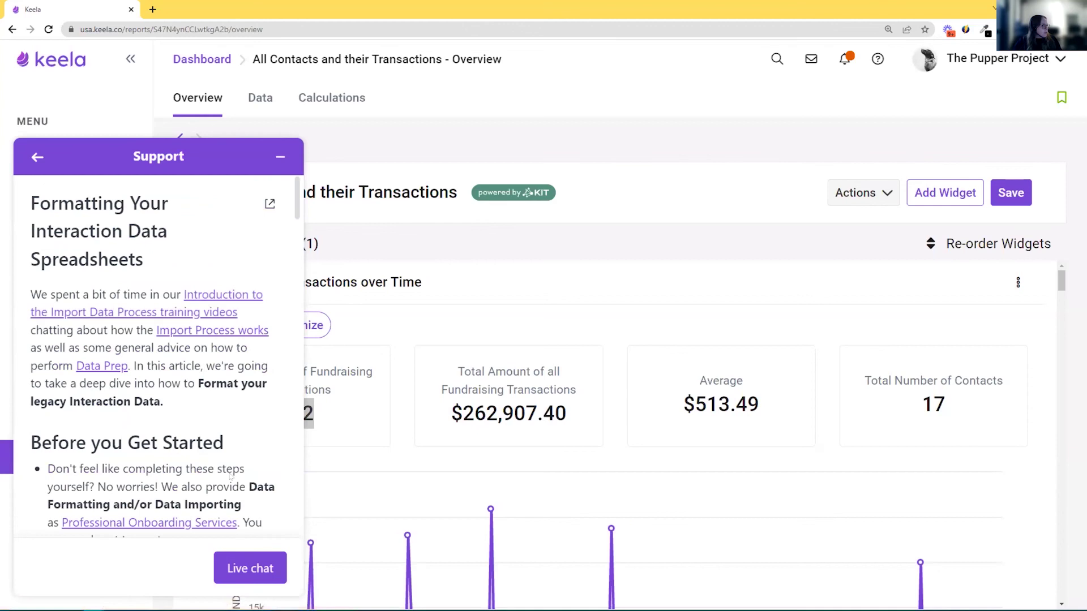
scroll(117, 424, "down", 15)
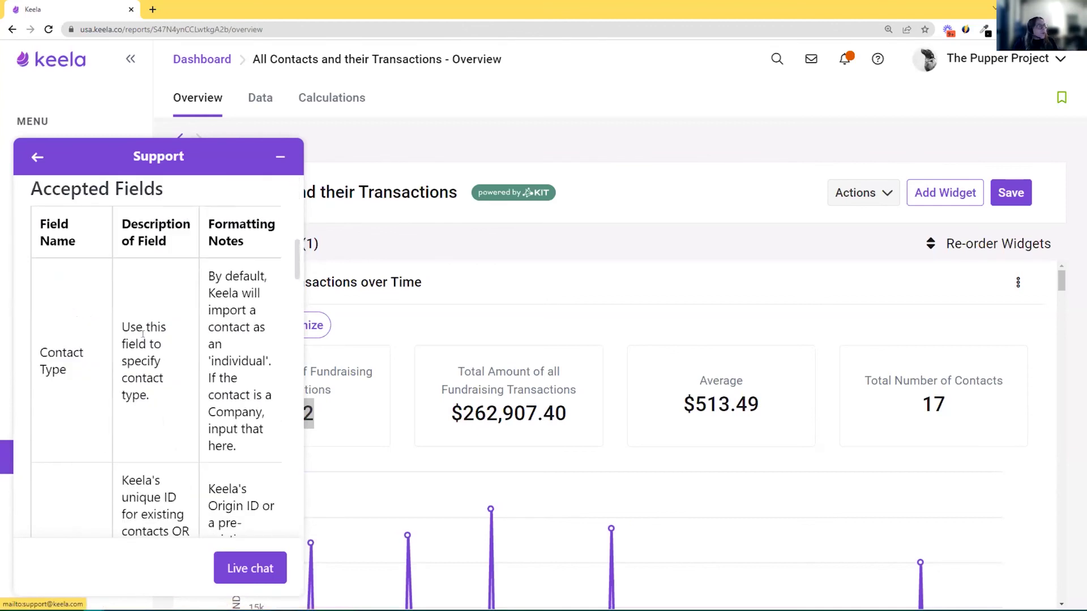
scroll(148, 340, "down", 10)
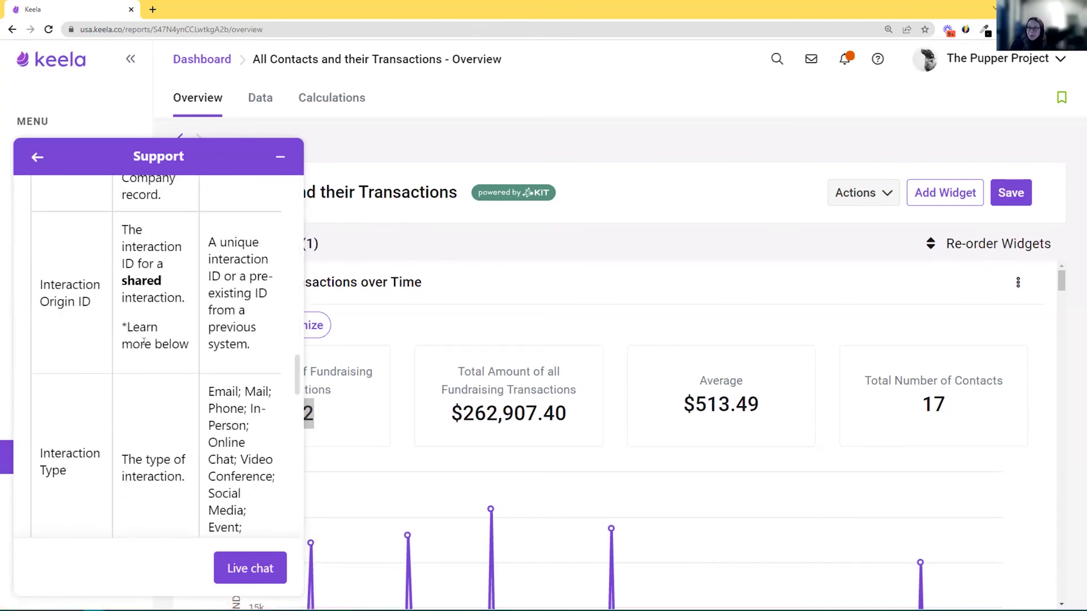
scroll(150, 340, "down", 3)
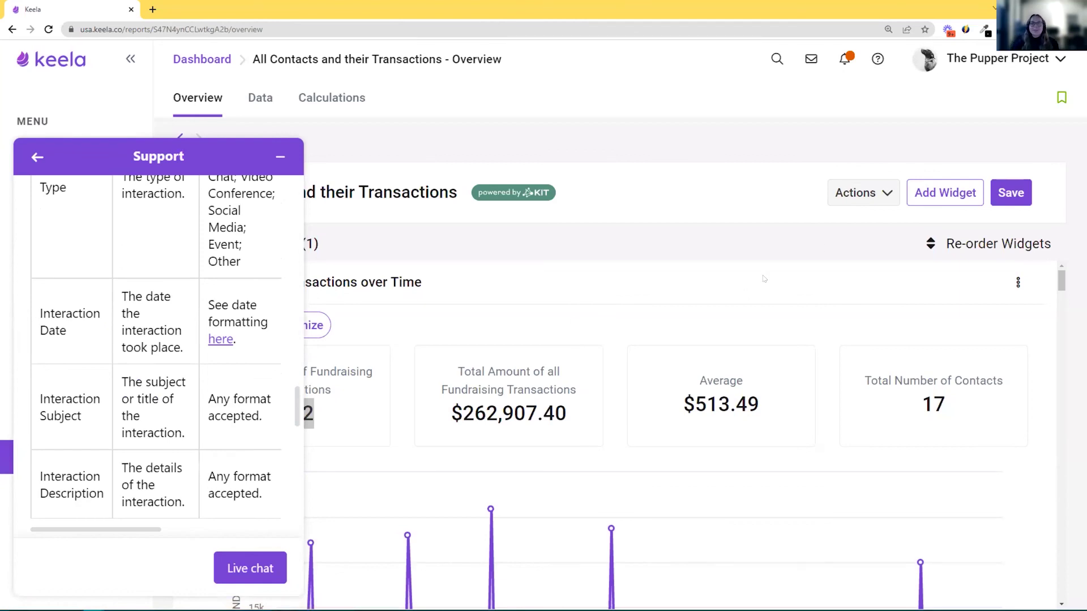